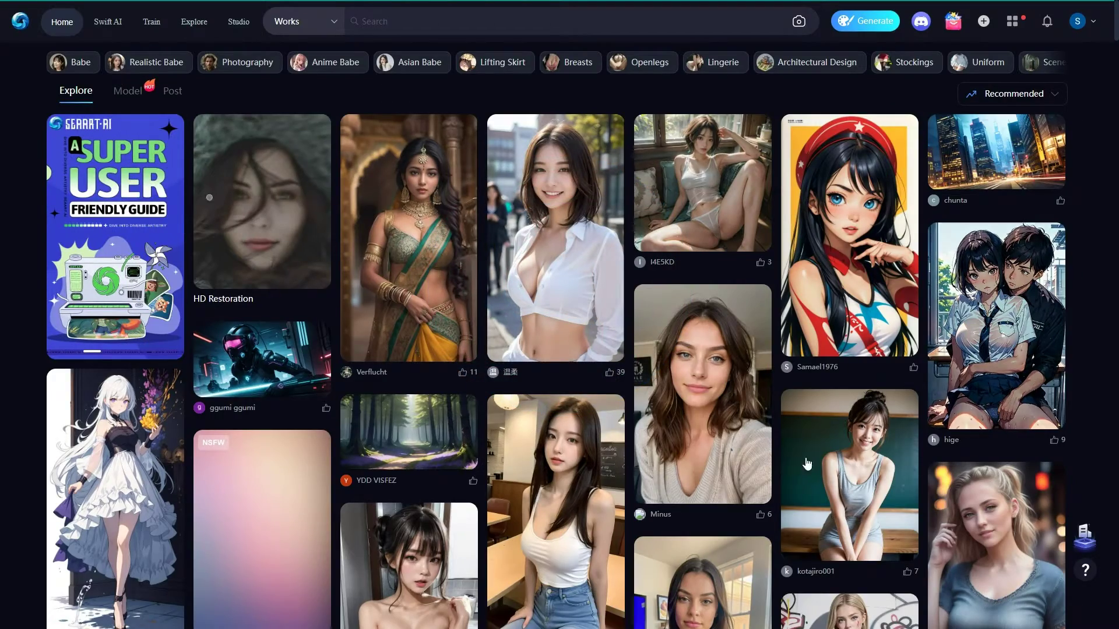
Step: Open the brunette beige-sweater portrait's detail page and reuse its prompt in the generator
mouse_move(734, 416)
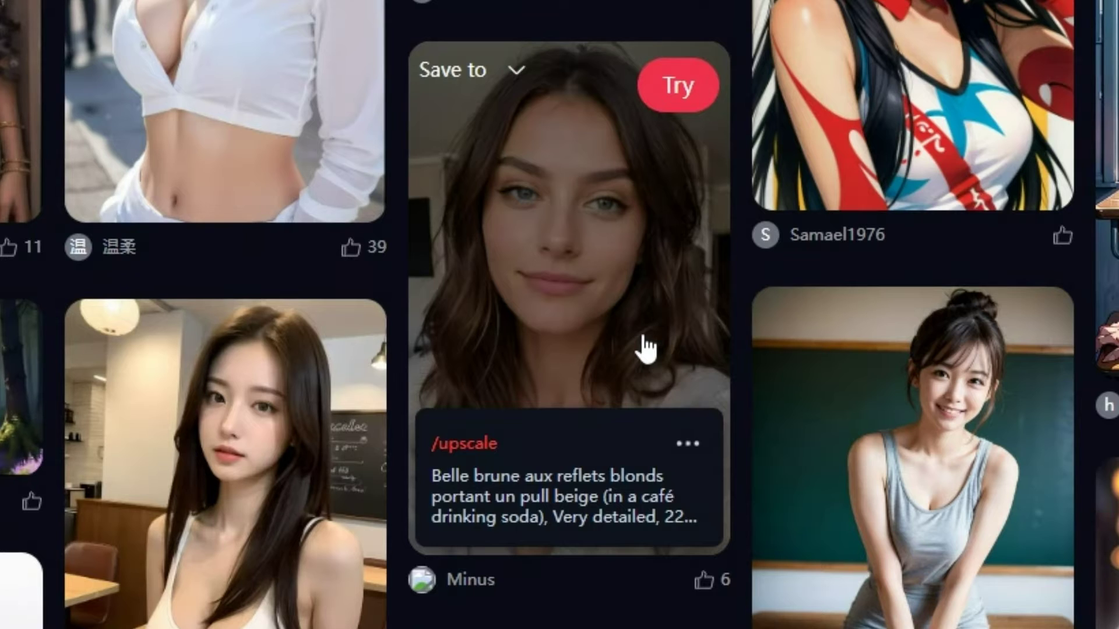
click(645, 349)
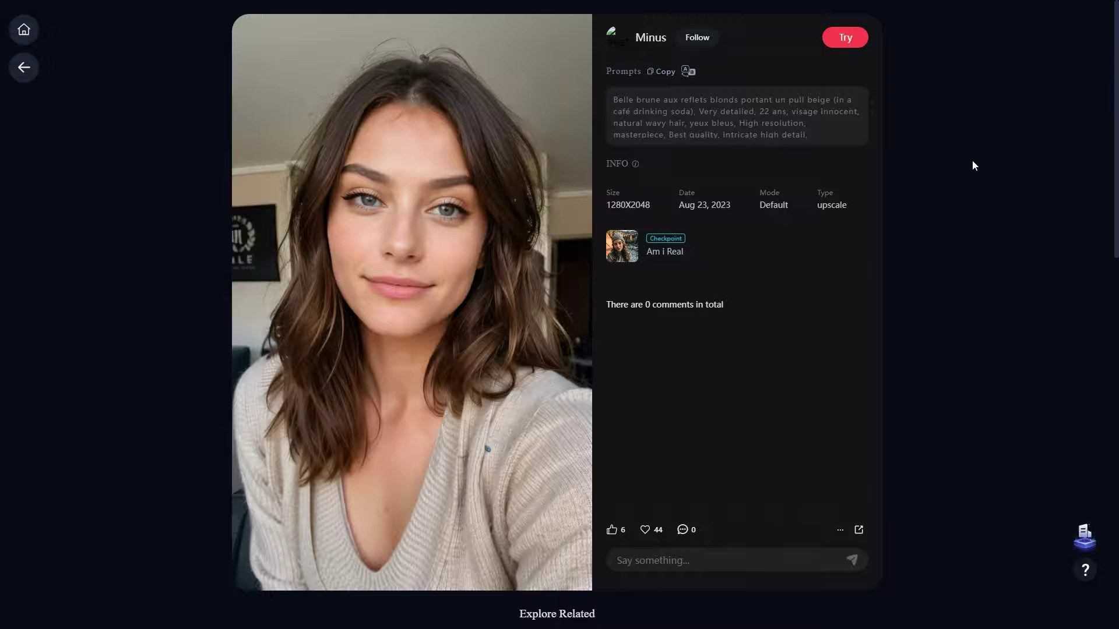
click(844, 37)
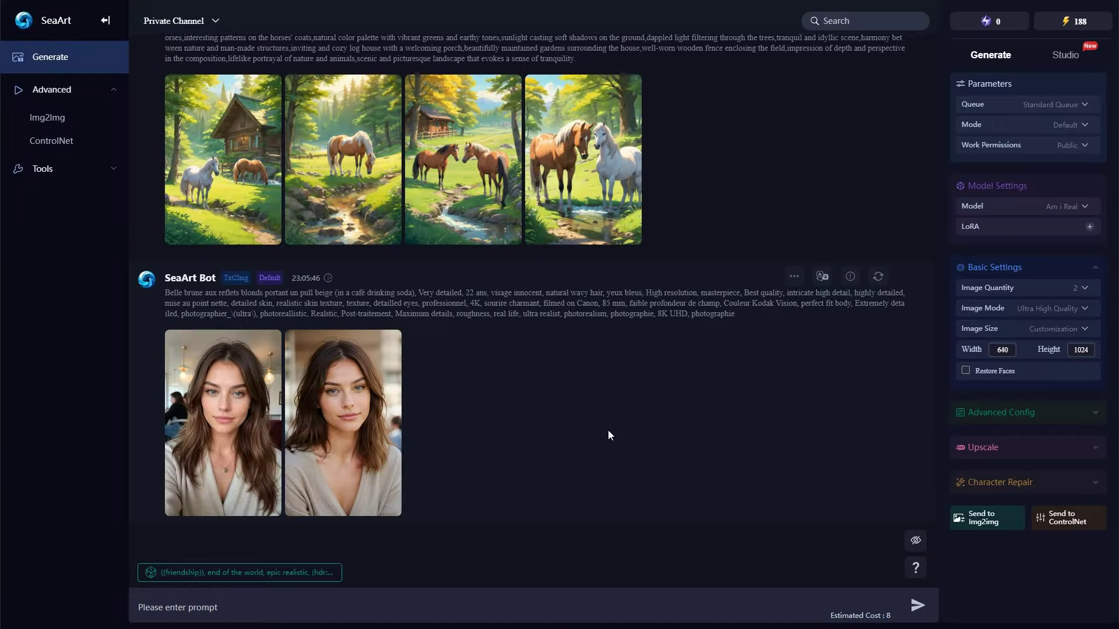
Step: View the earlier horse pictures full size, starting with the log cabin one, then close the viewer
scroll(167, 293, up, 1)
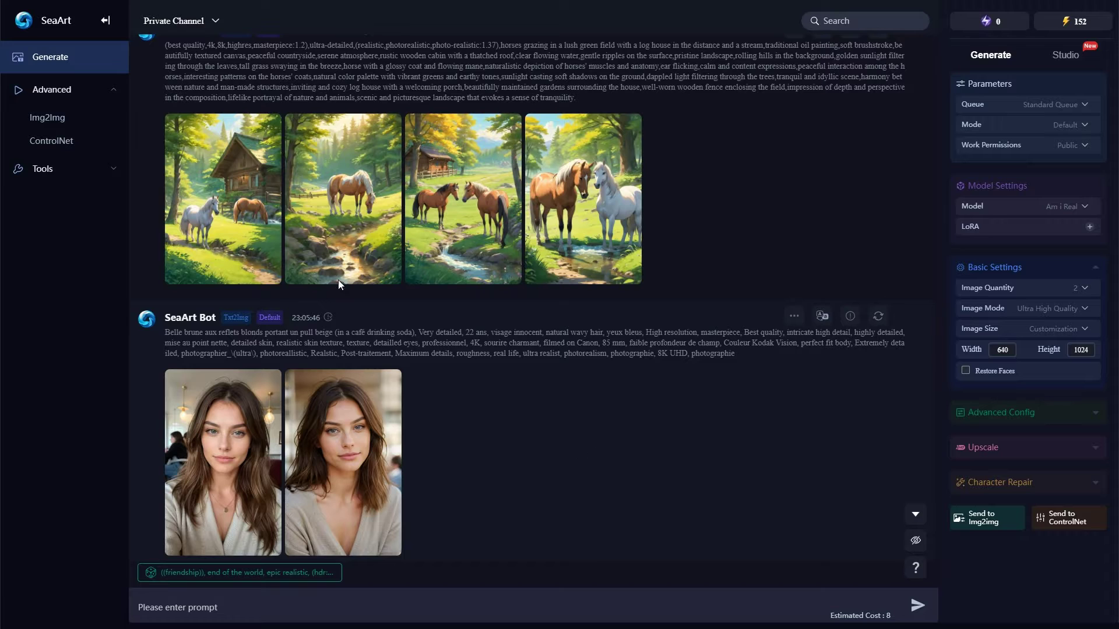
click(251, 211)
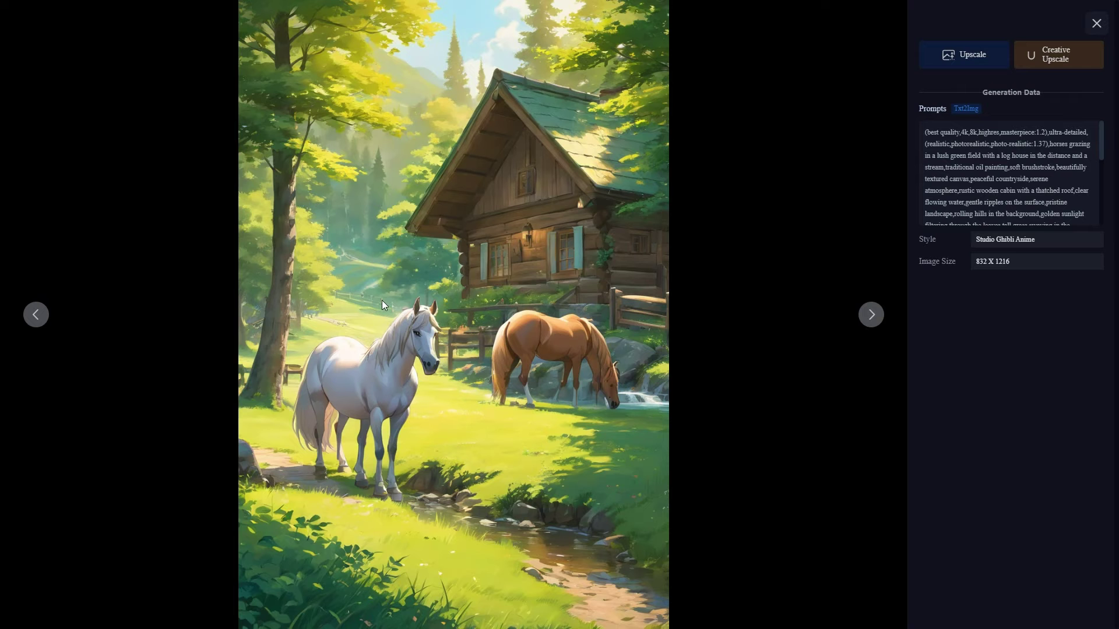
click(871, 315)
click(871, 316)
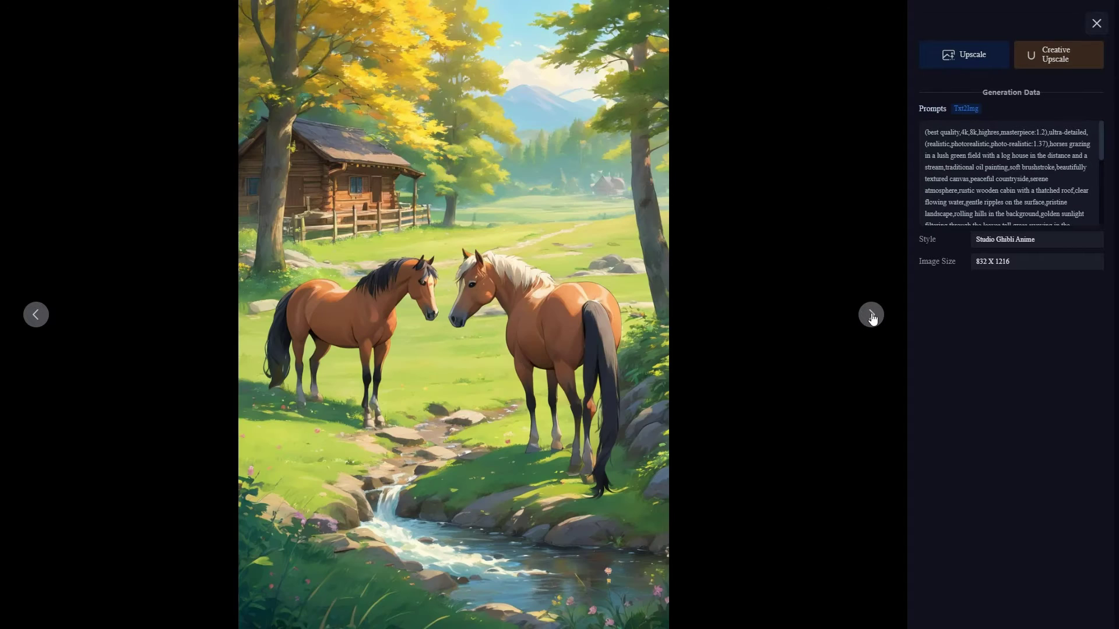
click(871, 316)
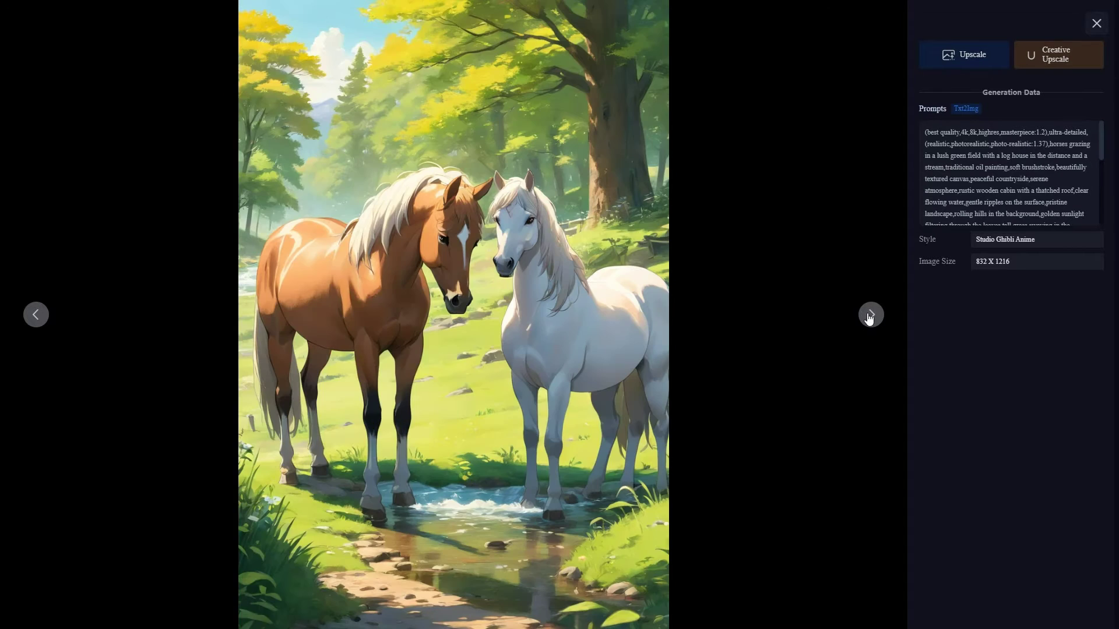
click(1096, 23)
scroll(611, 382, down, 1)
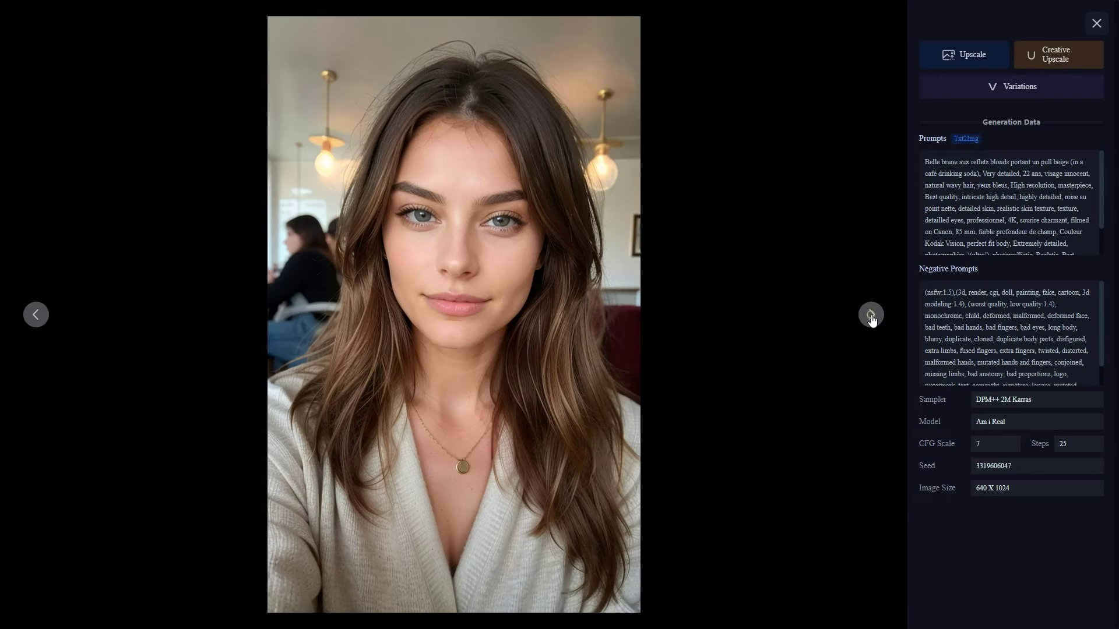
Step: Close the portrait viewer and set Image Quantity to 4 images per run
click(870, 315)
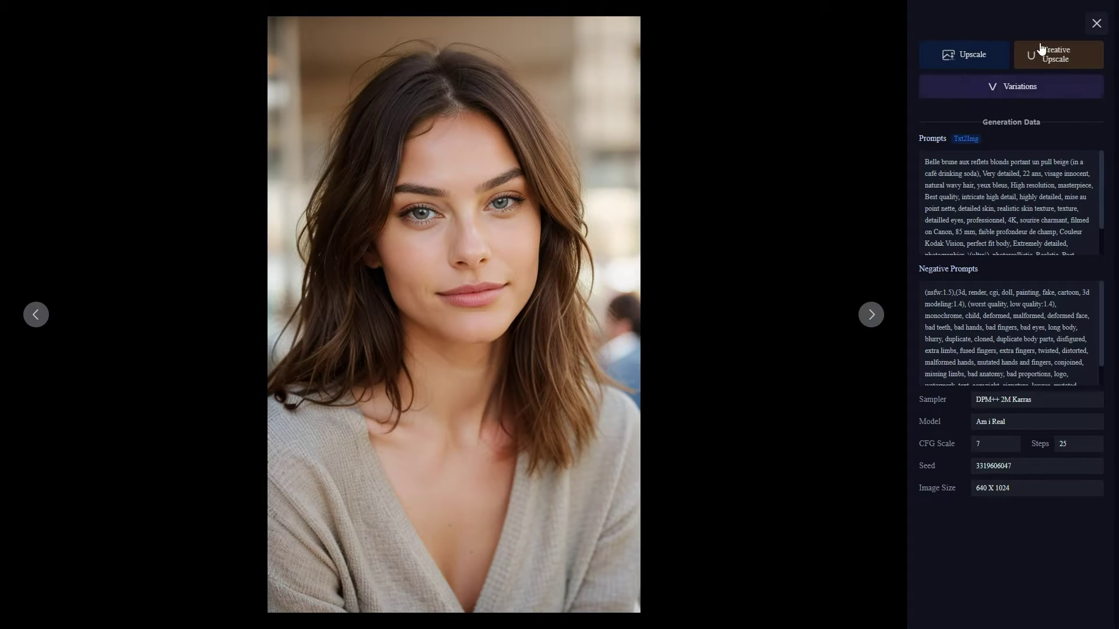
click(1096, 23)
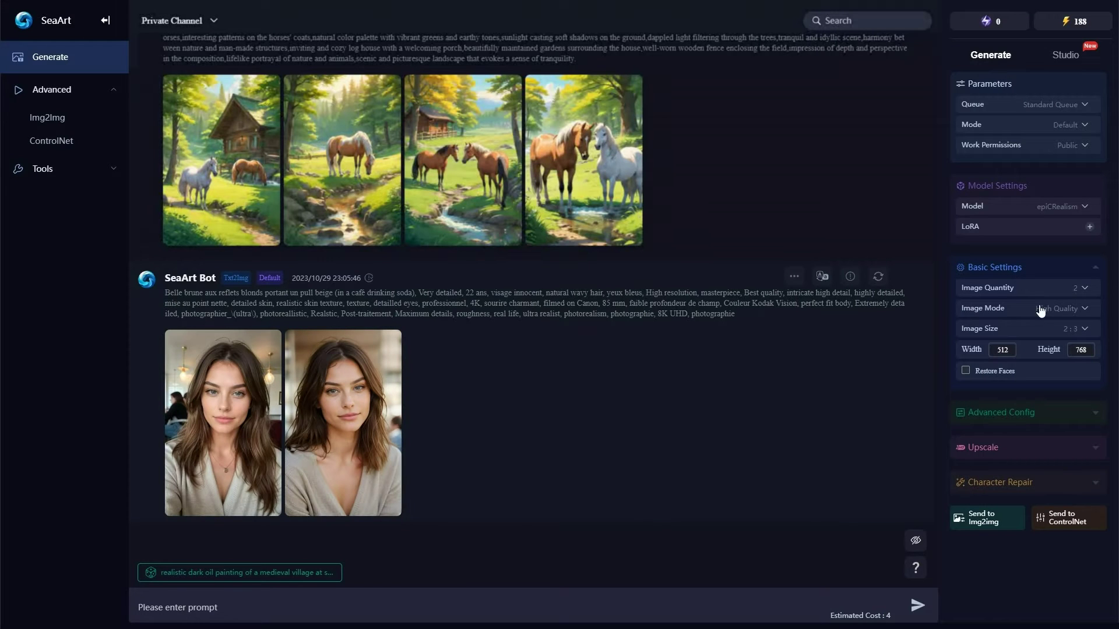
click(1068, 292)
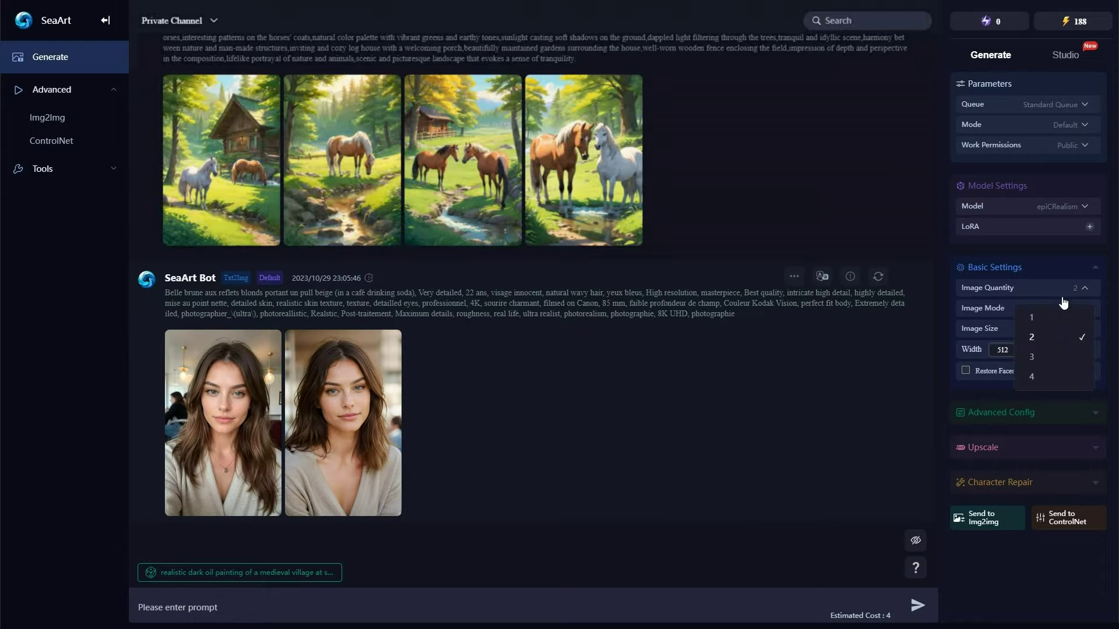
click(1035, 378)
Step: Paste the brunette prompt, remove 'in a café drinking soda', and send the generation
drag(165, 299, 744, 317)
key(ctrl+c)
click(423, 605)
key(ctrl+v)
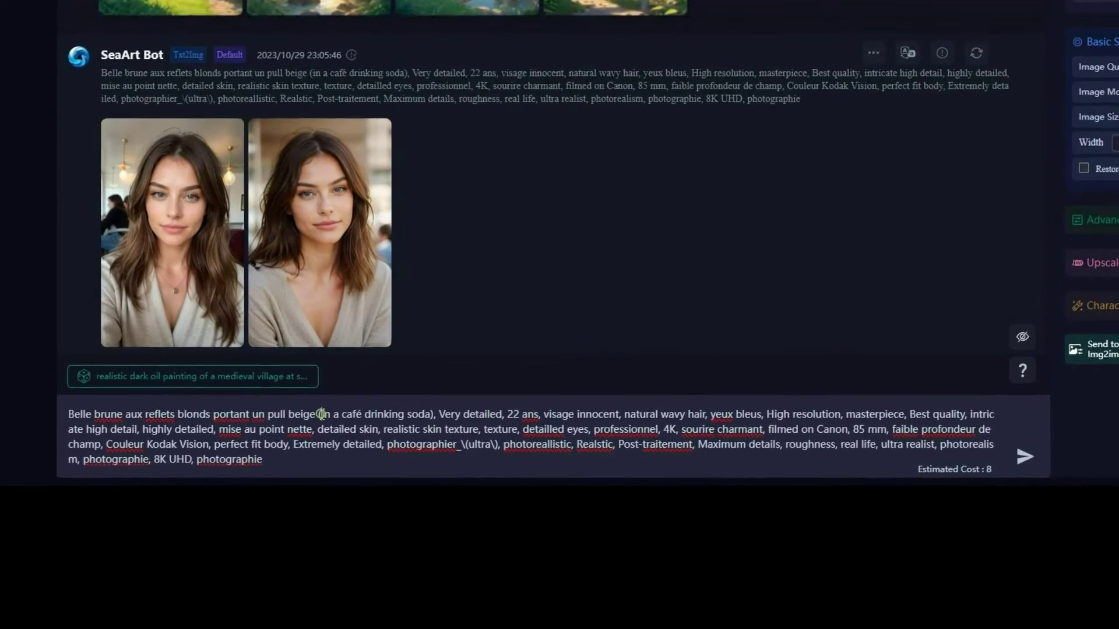
drag(324, 440, 430, 441)
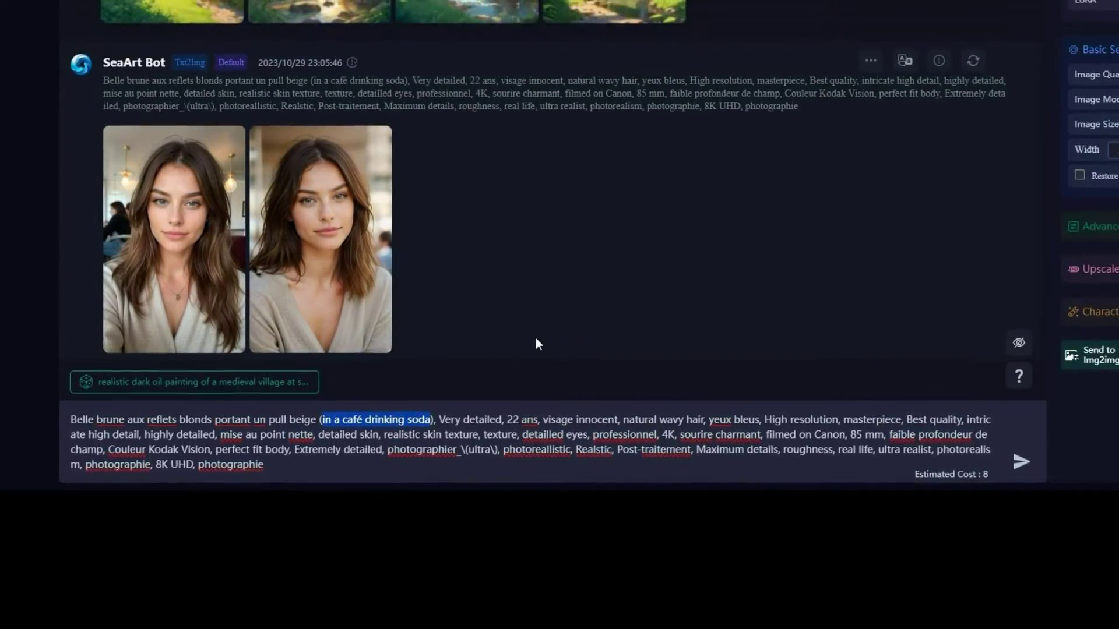
text(wearing a white t-shirt)
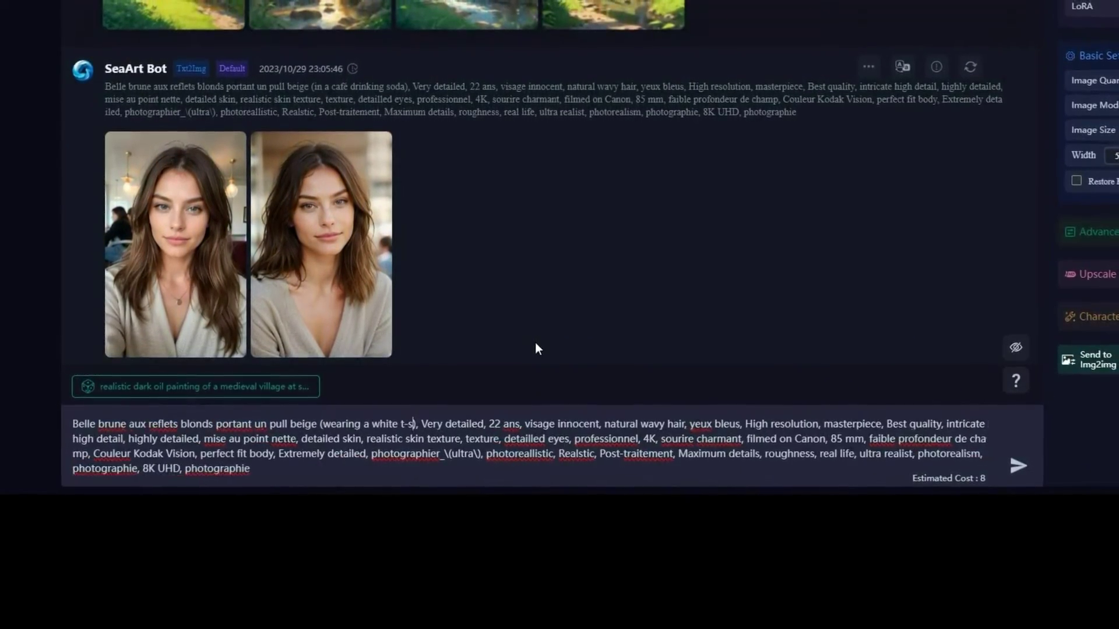
key(BackSpace)
key(BackSpace)
key(BackSpace)
key(BackSpace)
key(BackSpace)
key(BackSpace)
key(BackSpace)
key(BackSpace)
key(BackSpace)
key(BackSpace)
key(BackSpace)
key(BackSpace)
key(BackSpace)
key(BackSpace)
key(BackSpace)
key(BackSpace)
key(BackSpace)
key(BackSpace)
key(BackSpace)
key(BackSpace)
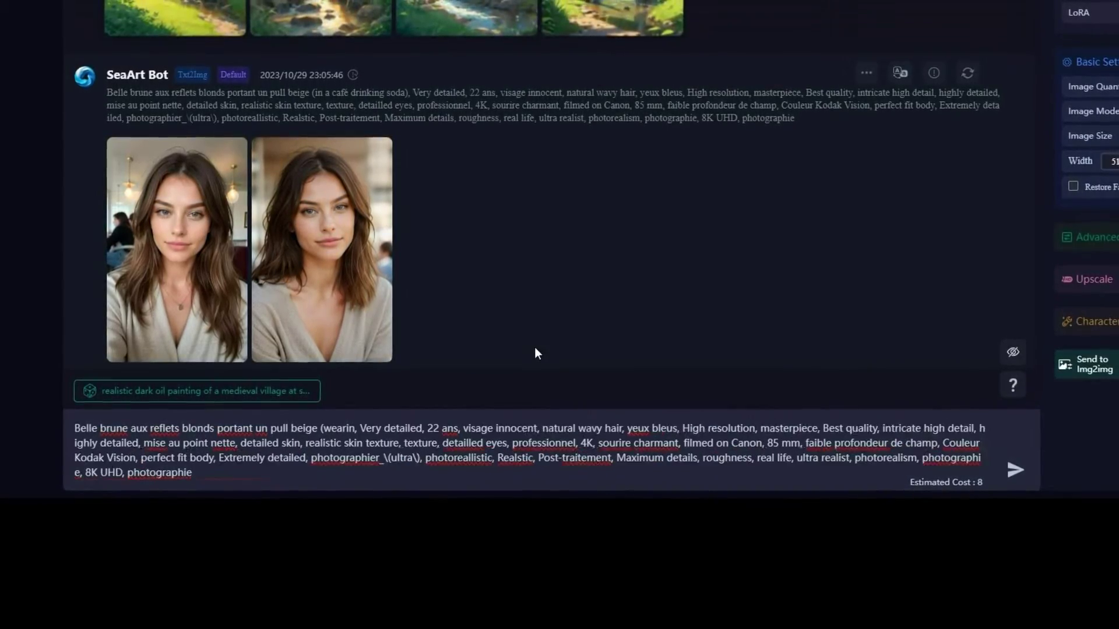
click(1013, 472)
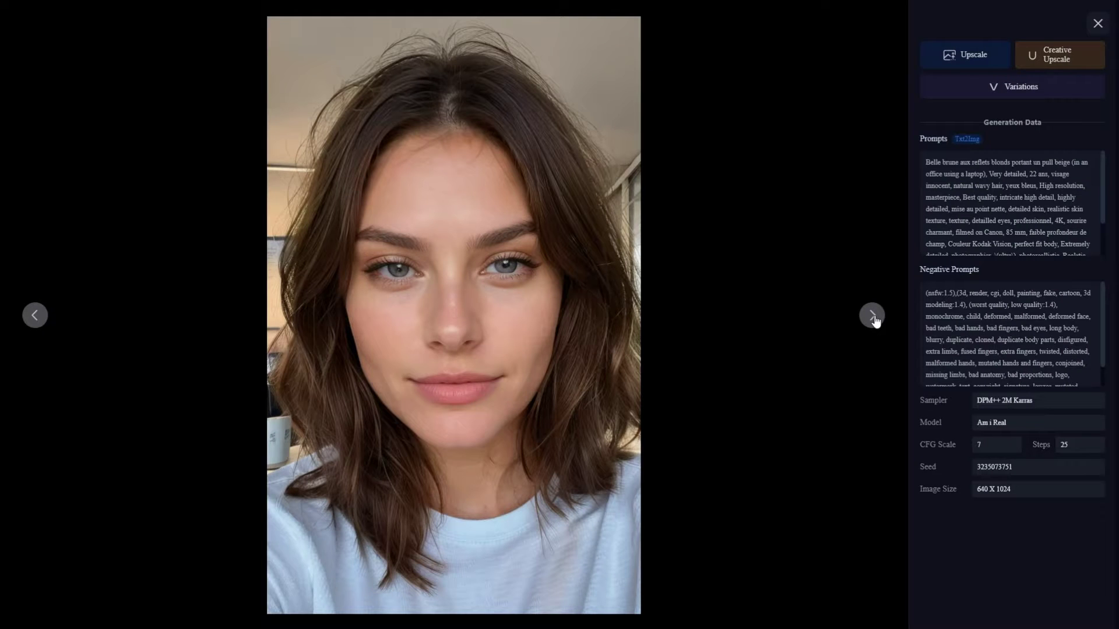
Step: Page through the new brunette portraits full size, close the viewer, and select the latest prompt
click(876, 321)
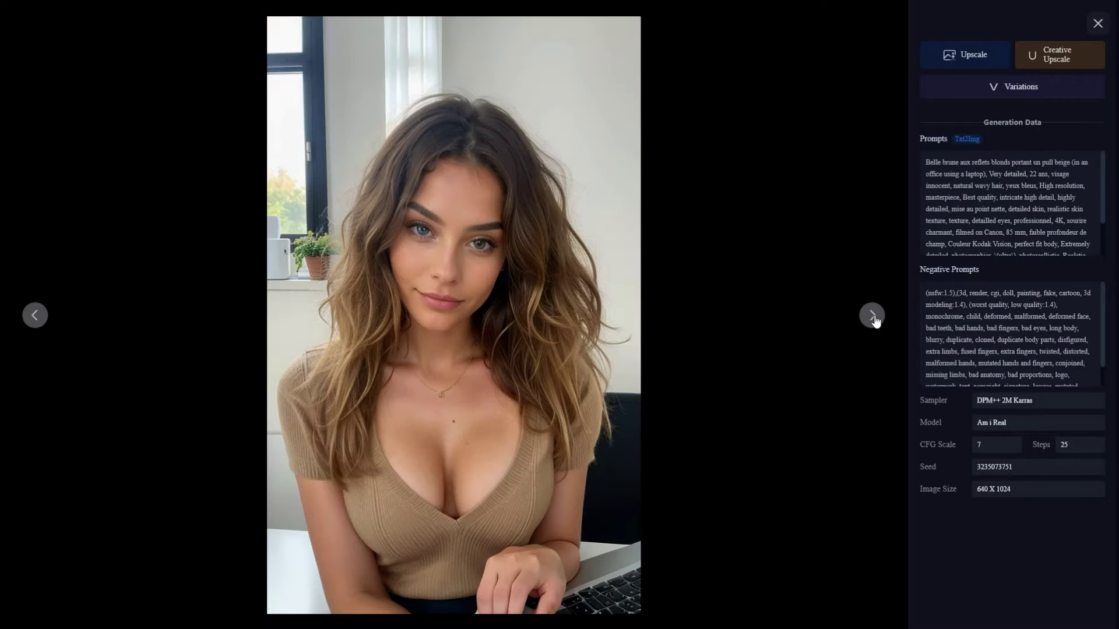
click(875, 320)
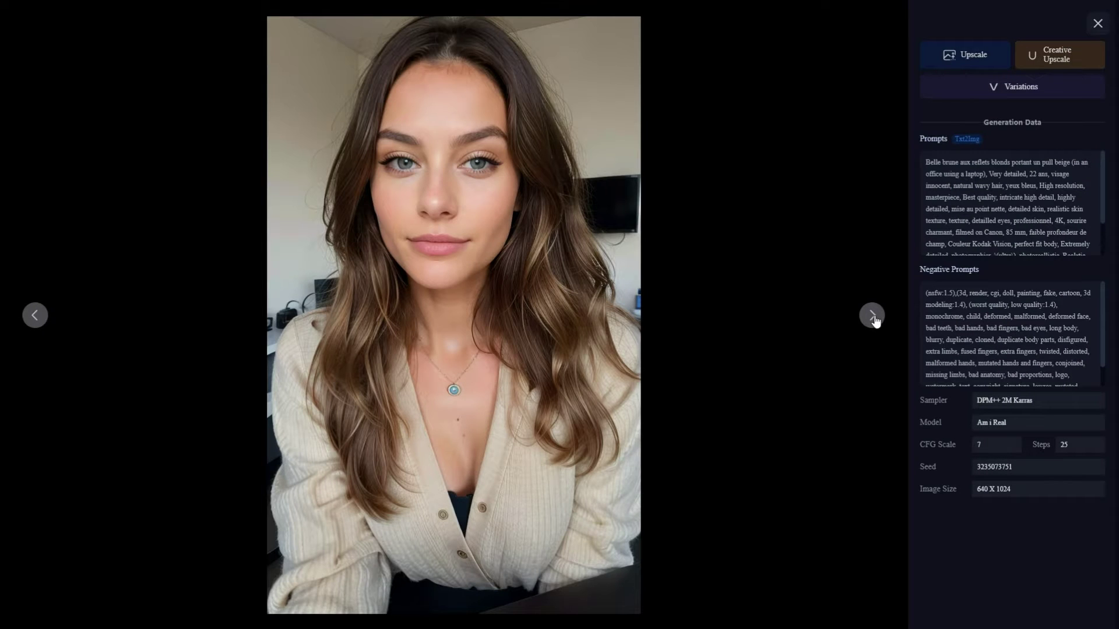
click(875, 320)
click(876, 321)
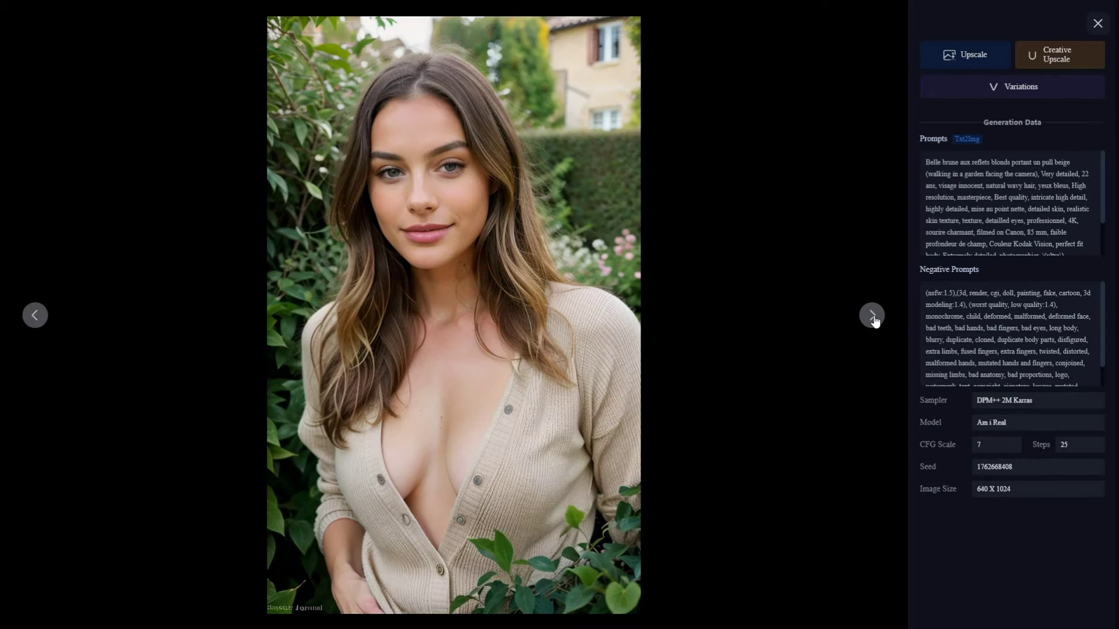
click(875, 321)
click(875, 318)
click(874, 318)
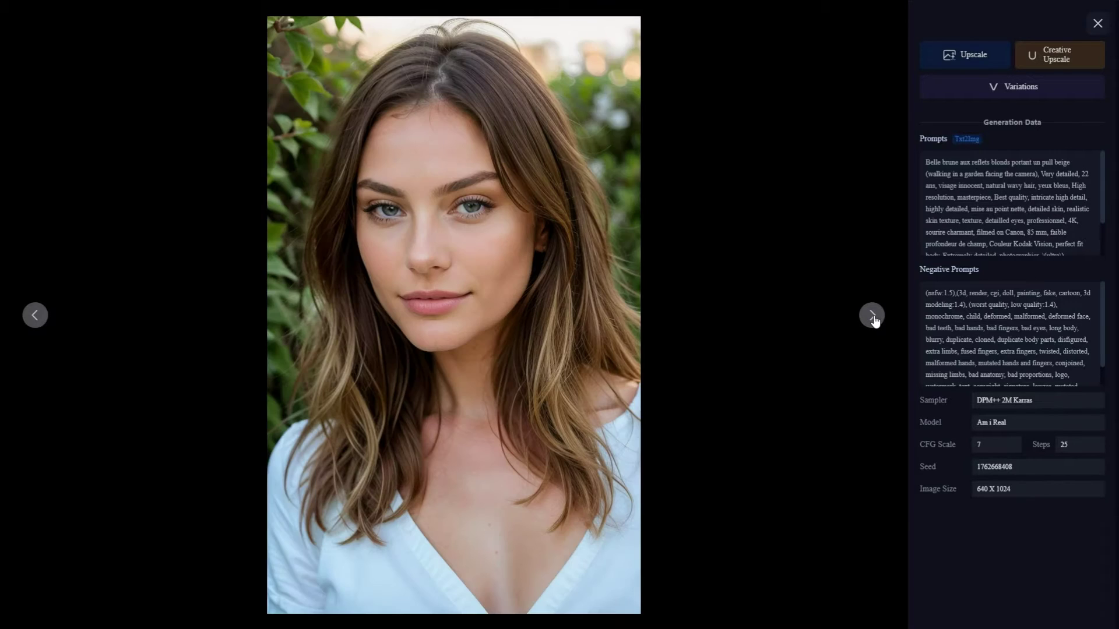
click(1098, 23)
drag(169, 295, 671, 315)
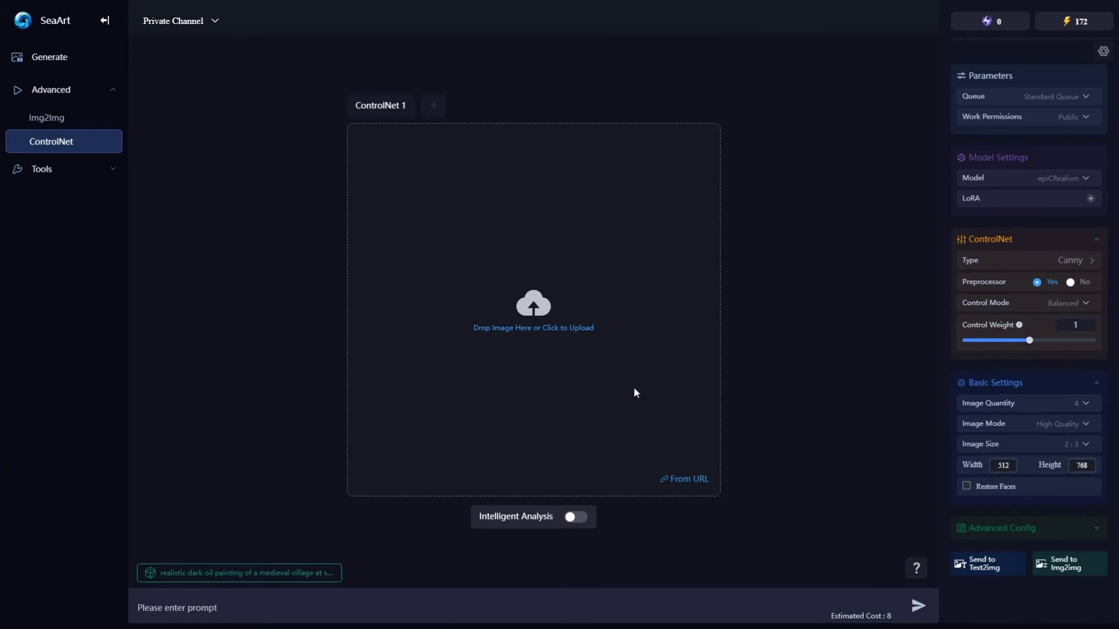
Step: Upload hat.png into the ControlNet reference slot
click(634, 390)
click(149, 185)
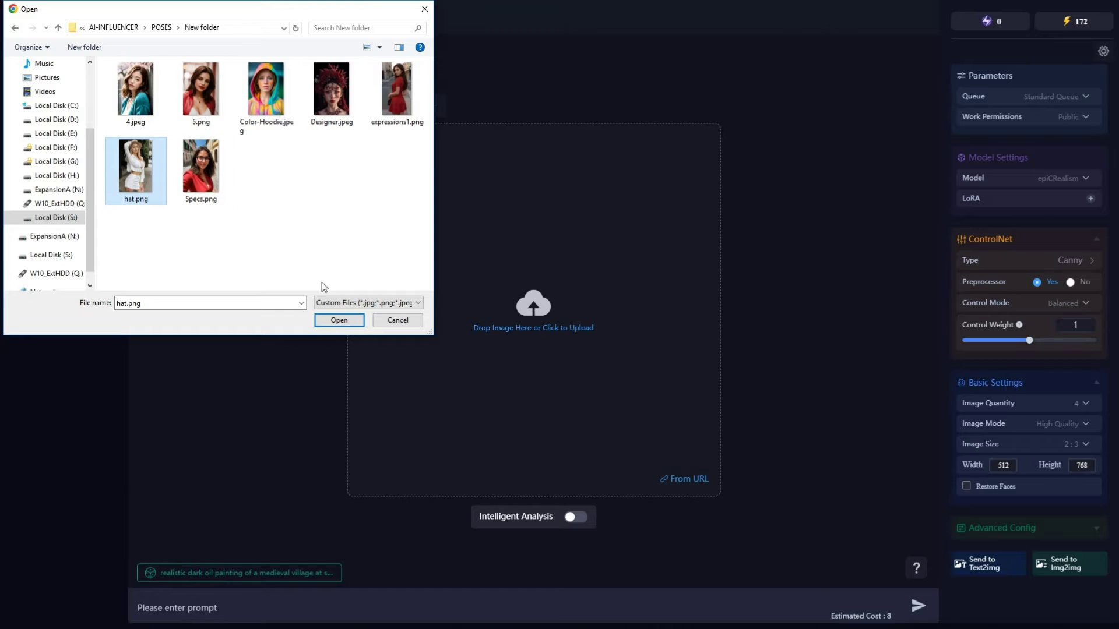
click(348, 318)
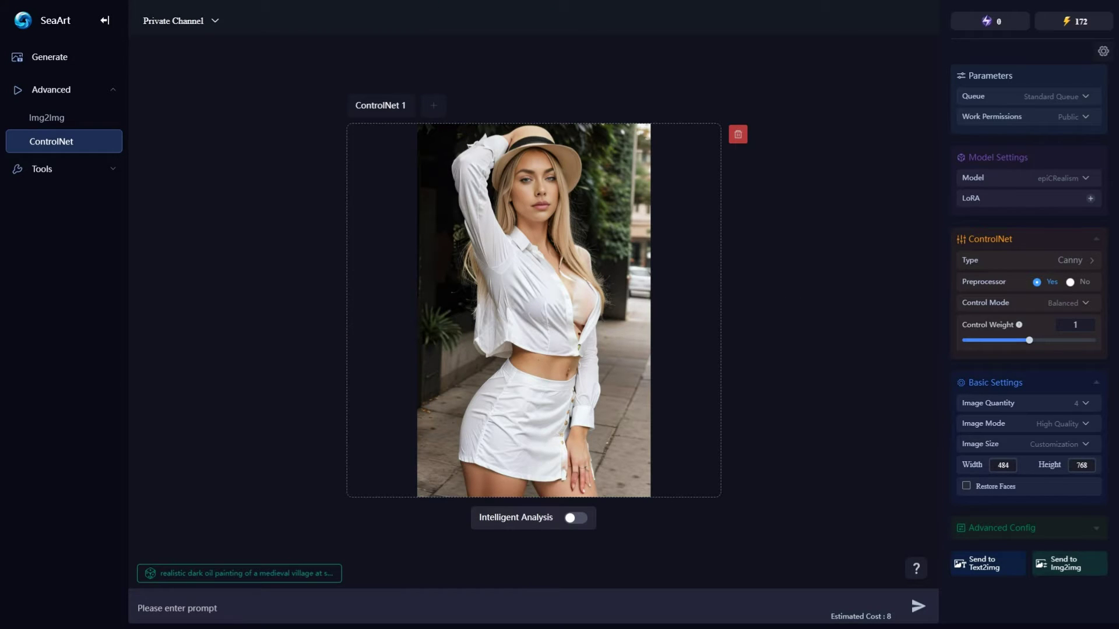
Step: Use OpenPose Full, Prioritize Prompts and control weight 1.5, paste the brunette prompt and send
click(1092, 261)
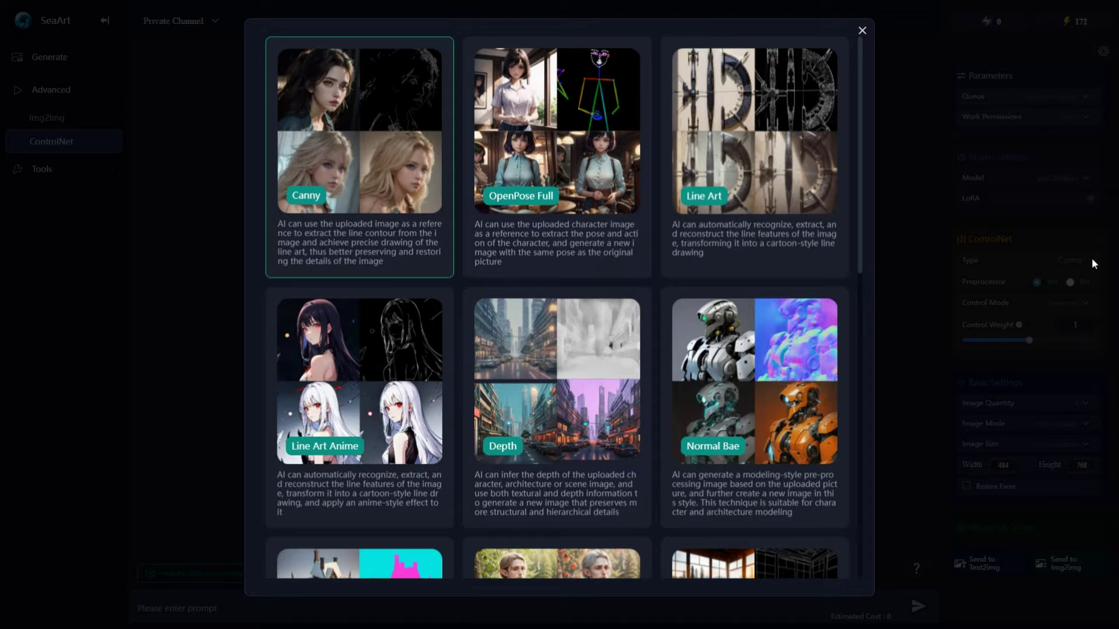
click(576, 162)
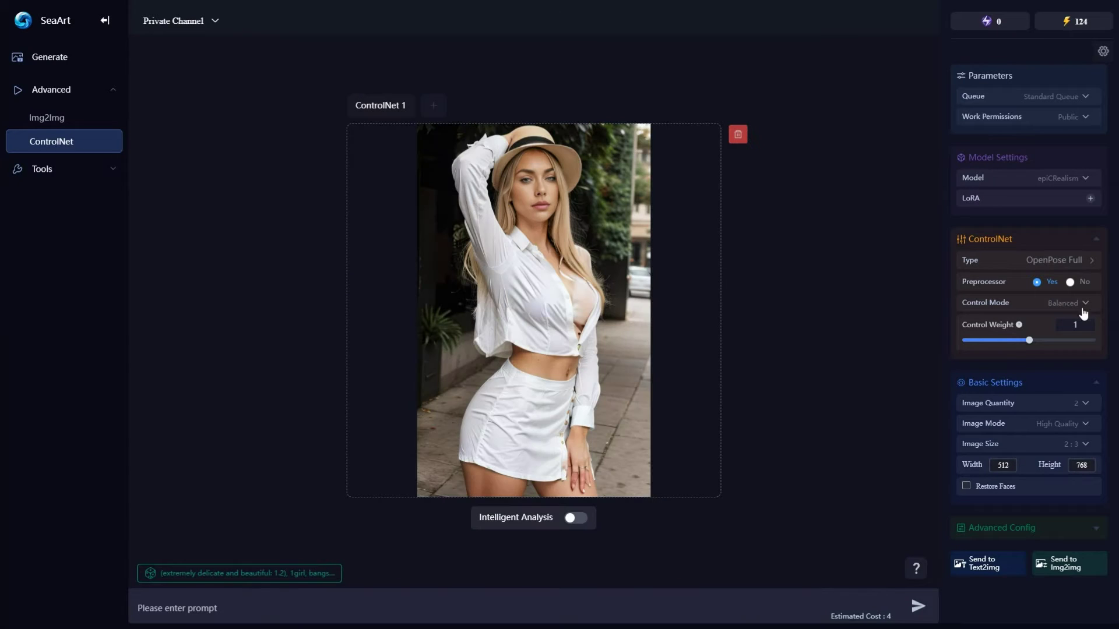
click(1086, 304)
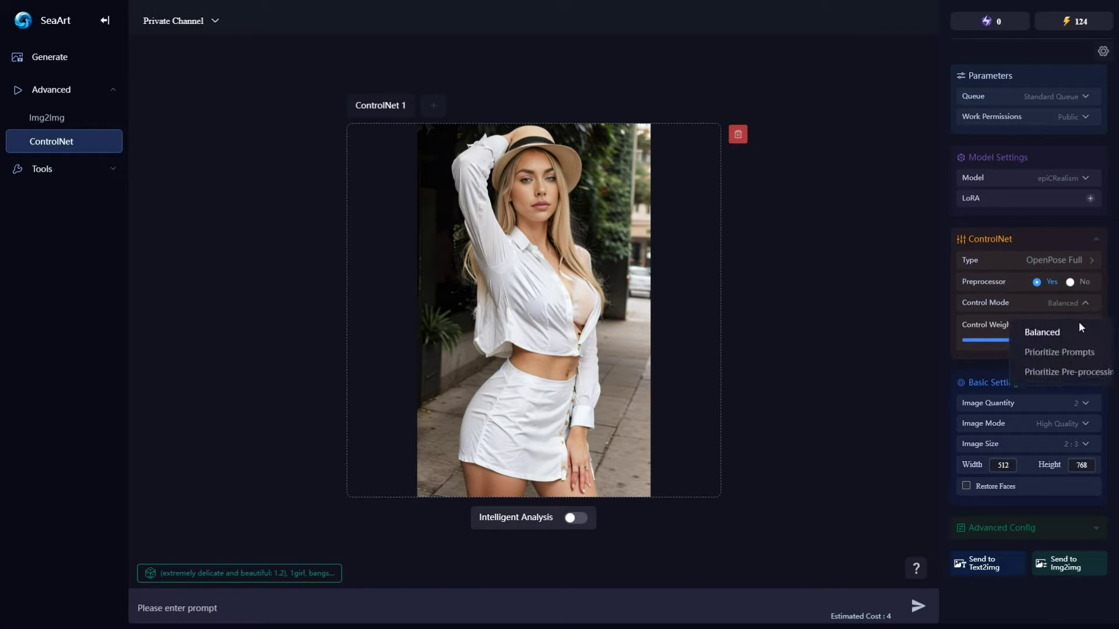
click(1076, 354)
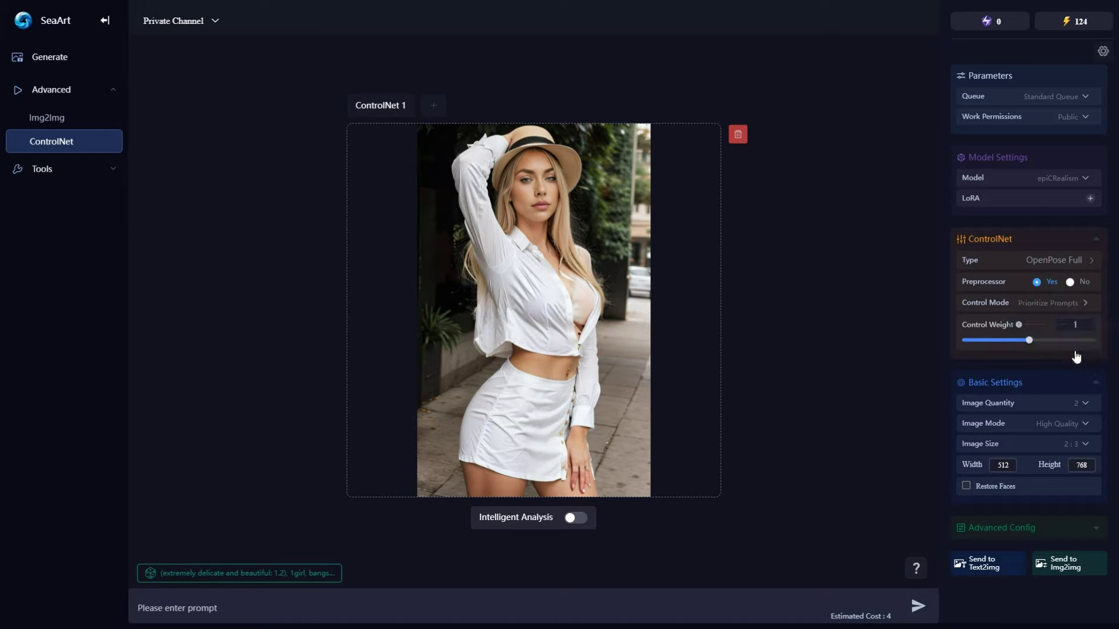
drag(991, 347, 1041, 340)
text(Belle brune aux reflets blonds portant un pull beige (), Very detailed, 22 ans, visage innocent, natural wavy hair, yeux bleus, High resolution, masterpiece, Best quality, intricate high detail, highly detailed, mise au point nette, detailed skin, realistic skin texture, texture, detailled eyes, professionnel, 4K, sourire charmant, filmed on Canon, 85 mm, faible profondeur de champ, Couleur Kodak Vision, perfect fit body, Extremely detailed, photographier_\(ultra\), photoreallistic, Realstic, Post-traitement, Maximum details, roughness, real life, ultra realist, photorealism, photographie, 8K U HD, photographie)
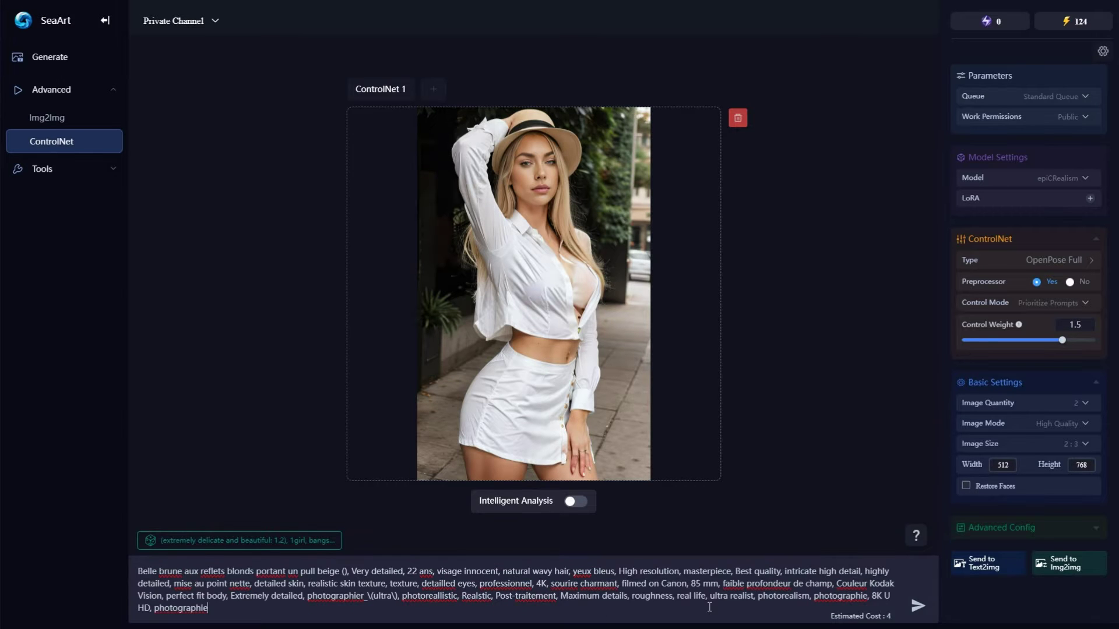
click(917, 608)
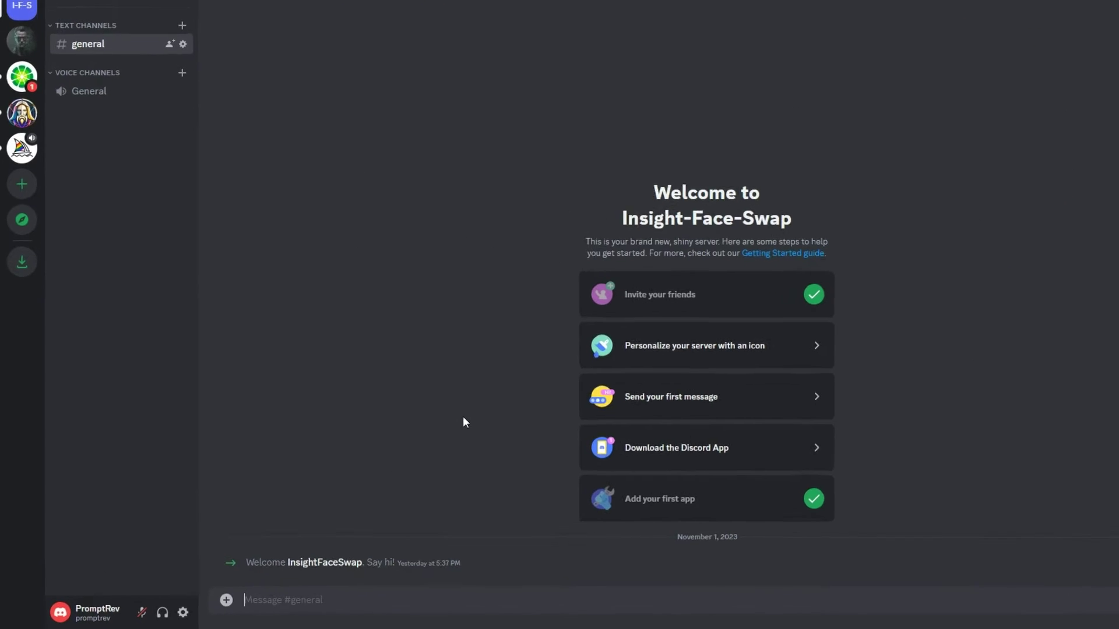
Step: Save Image.png's face as identity PR with the /saveid command
text(/)
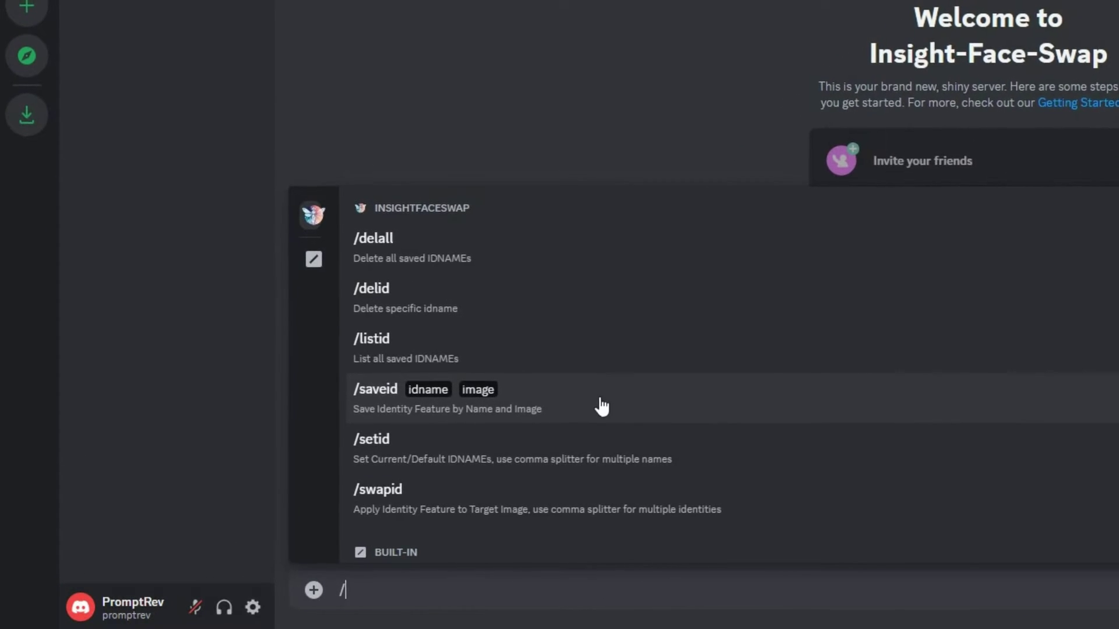
click(600, 398)
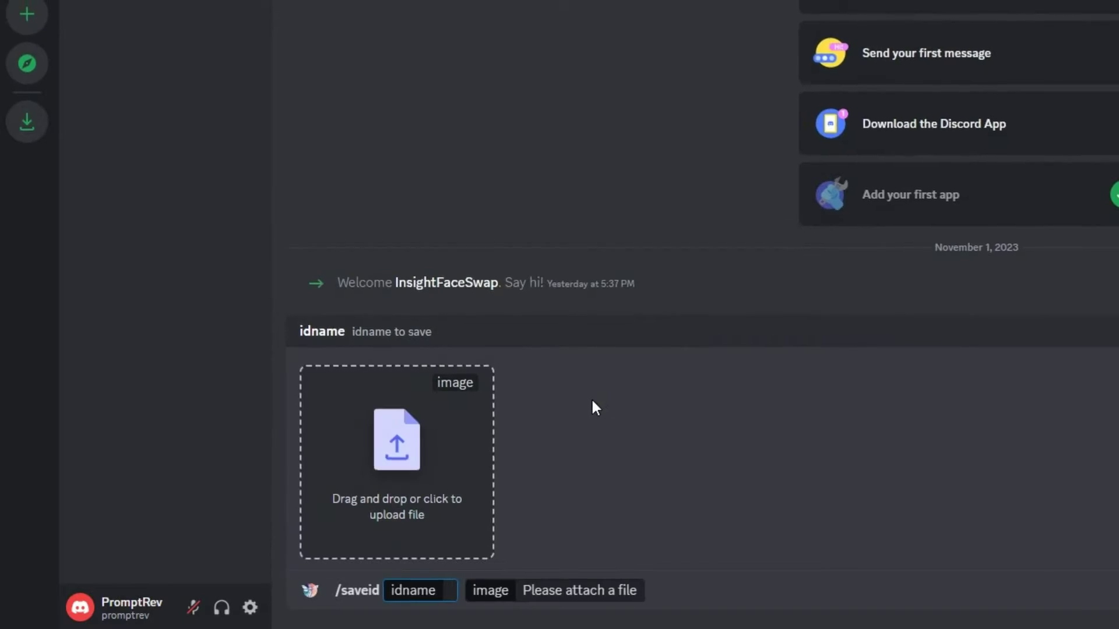
text(PR)
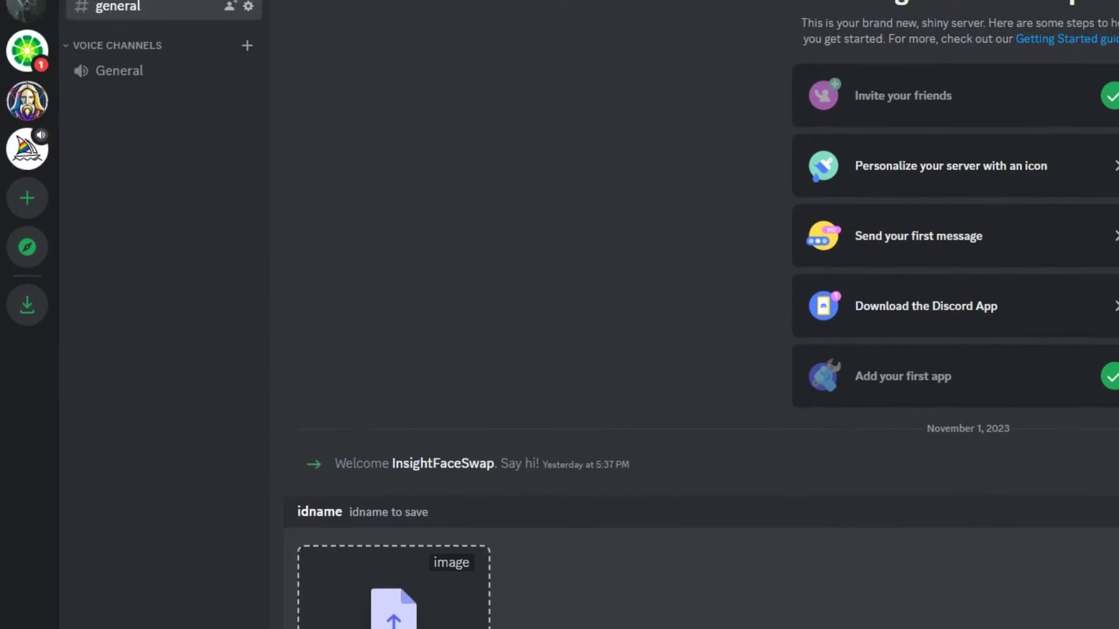
click(454, 513)
click(298, 248)
click(486, 471)
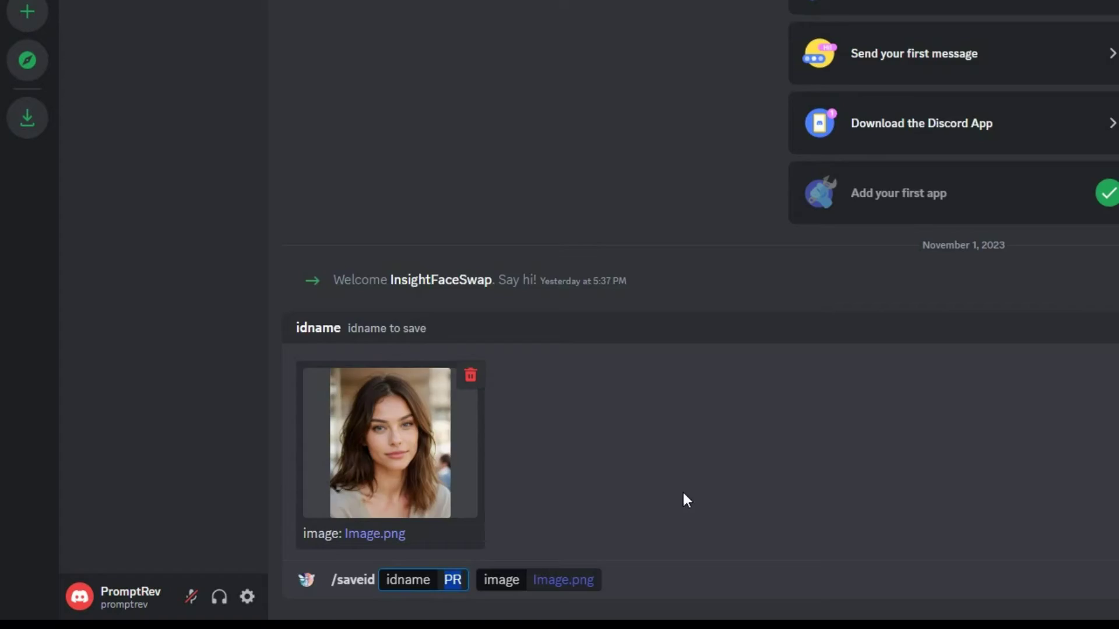
key(Return)
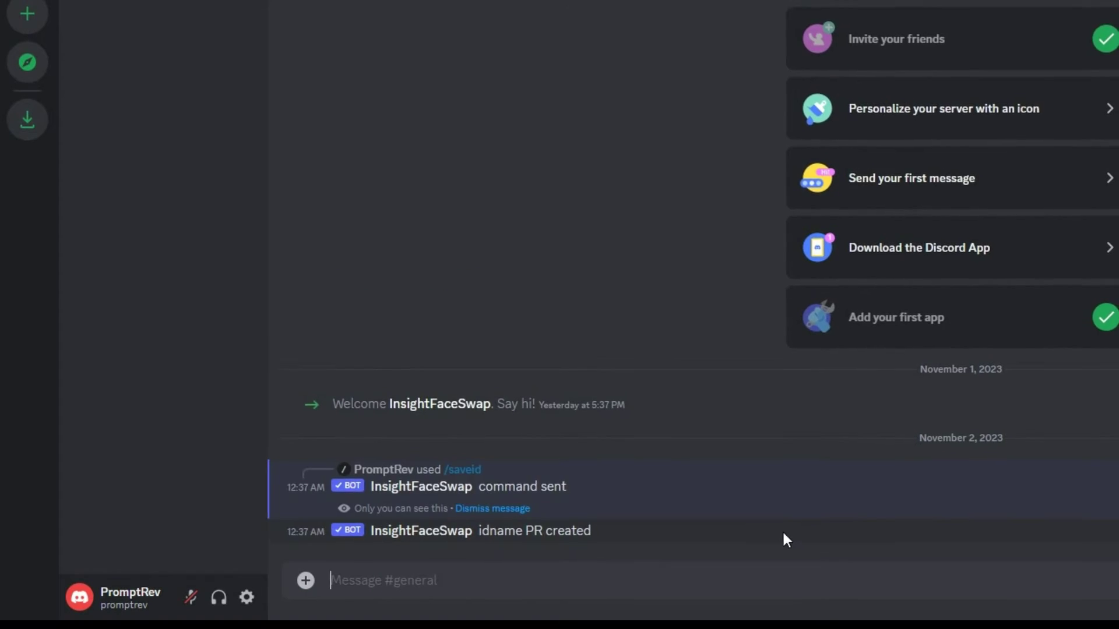
Step: Swap identity PR onto hat.png with /swapid and enlarge the returned image
text(/)
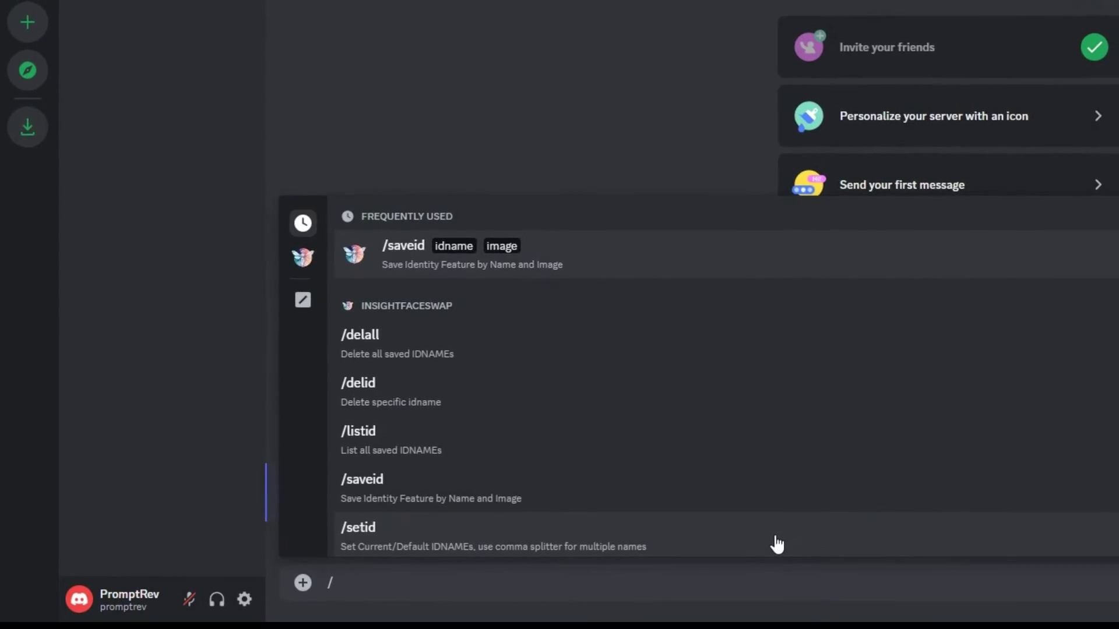
scroll(402, 466, down, 2)
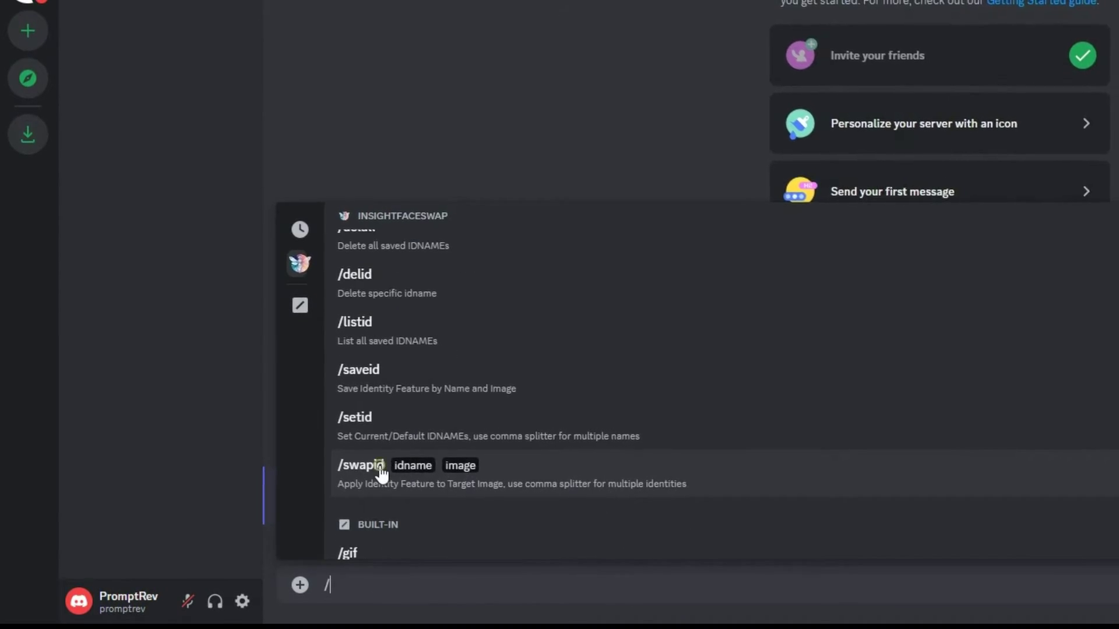
click(373, 469)
click(443, 434)
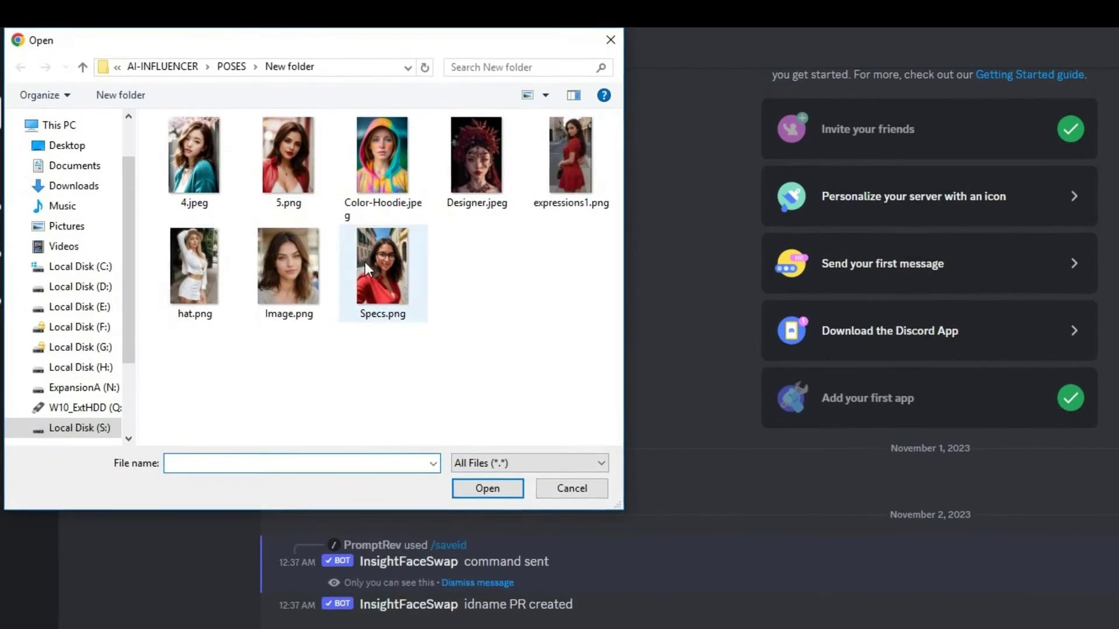
click(201, 264)
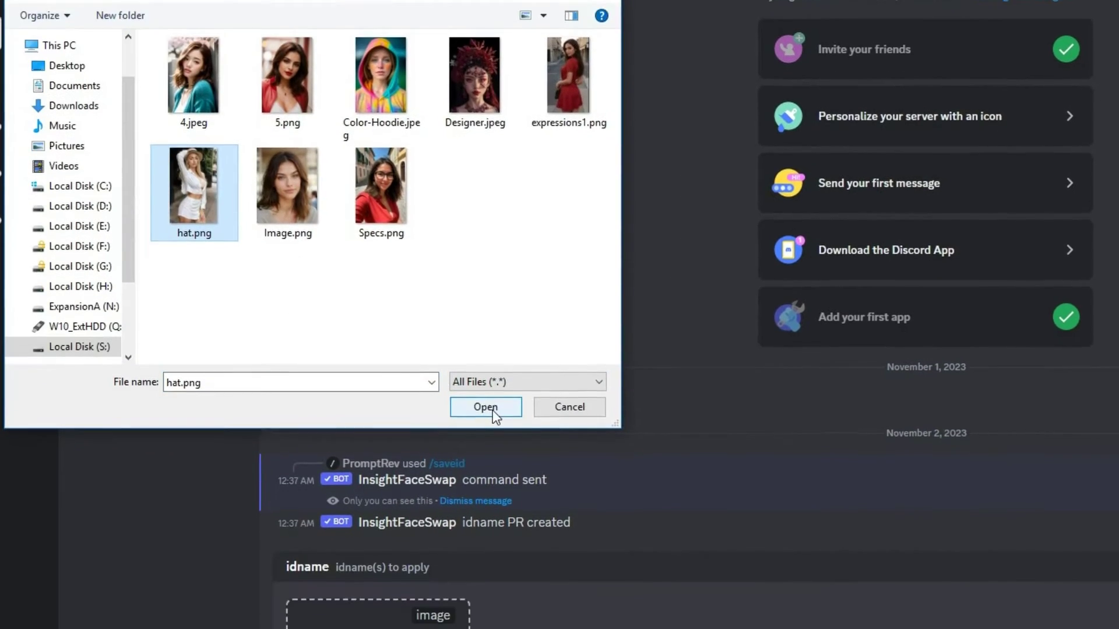
click(486, 466)
text(PR)
key(Return)
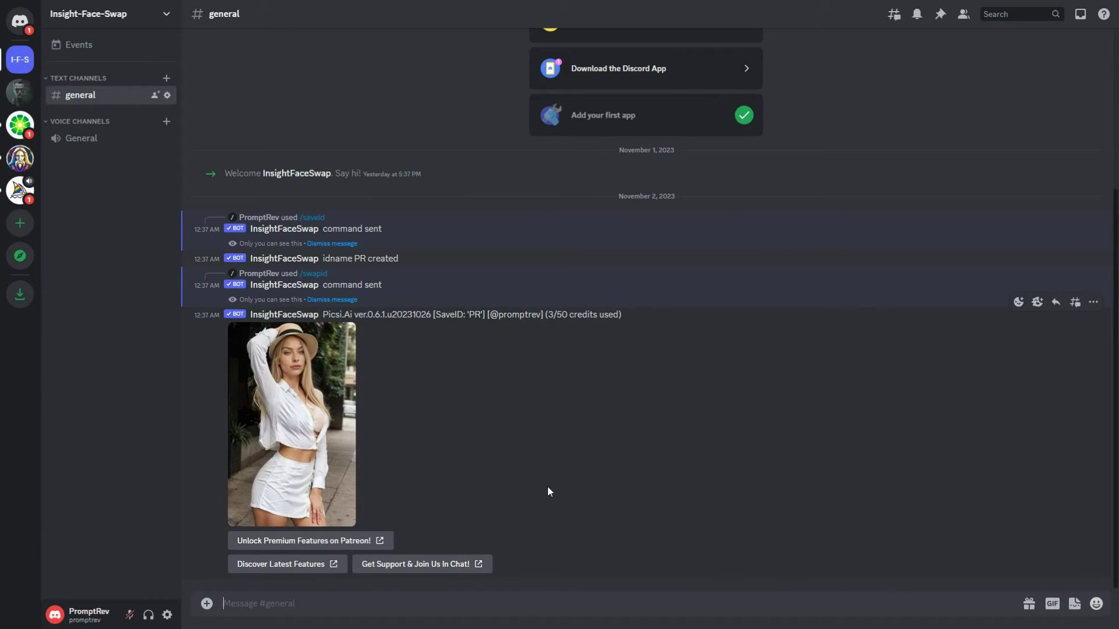
click(335, 433)
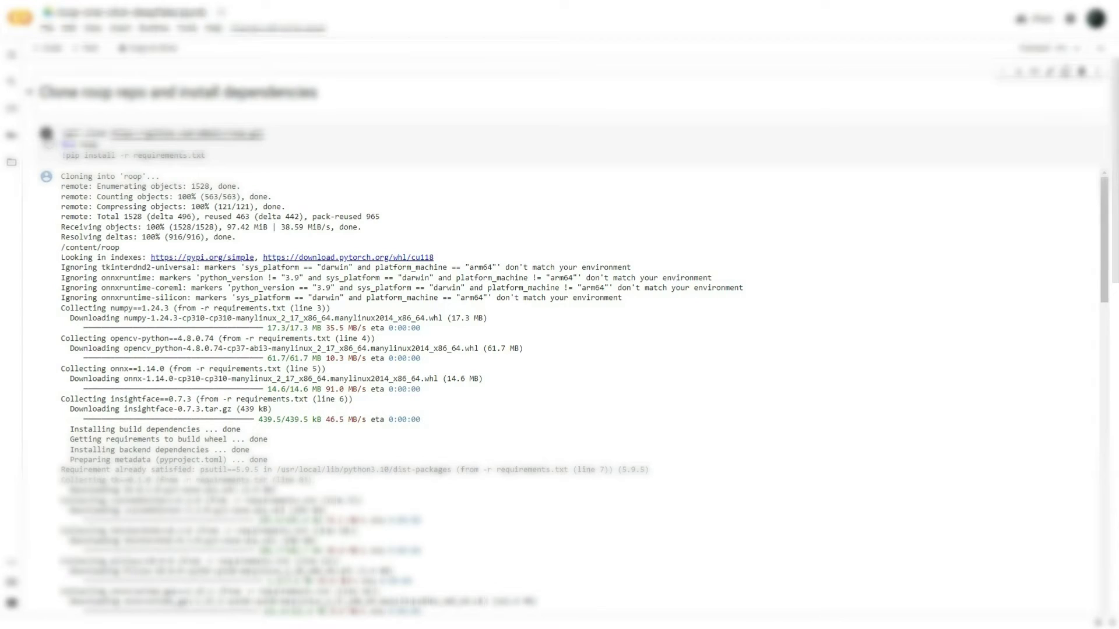
Step: Collapse the sections, run the clone-install cell anyway and the download model cell, then expand Deepfake
click(29, 92)
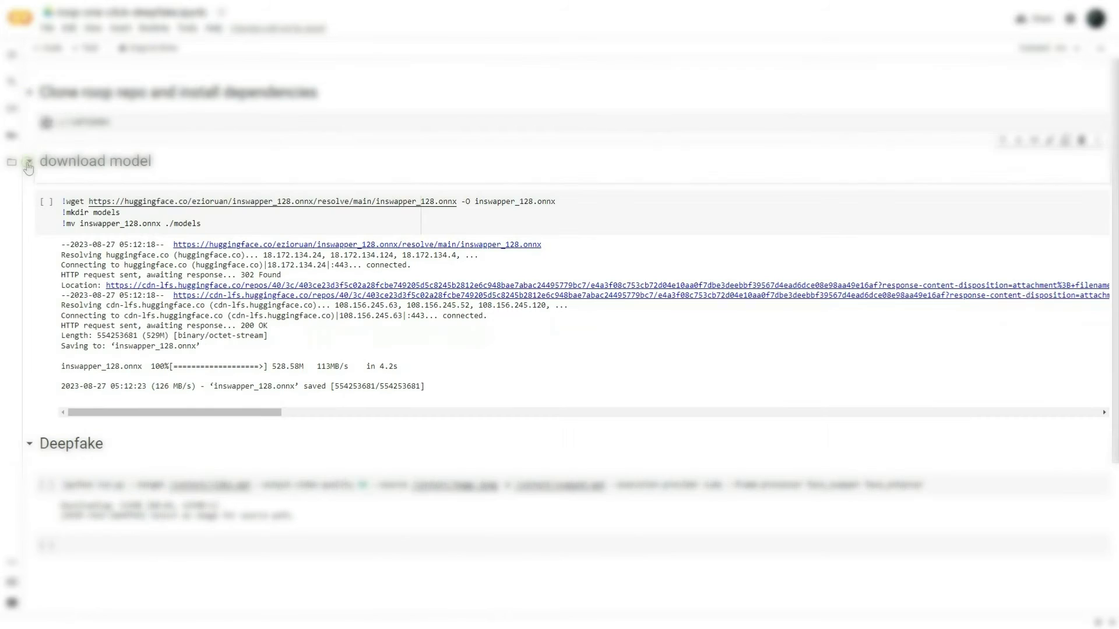
click(30, 145)
click(29, 231)
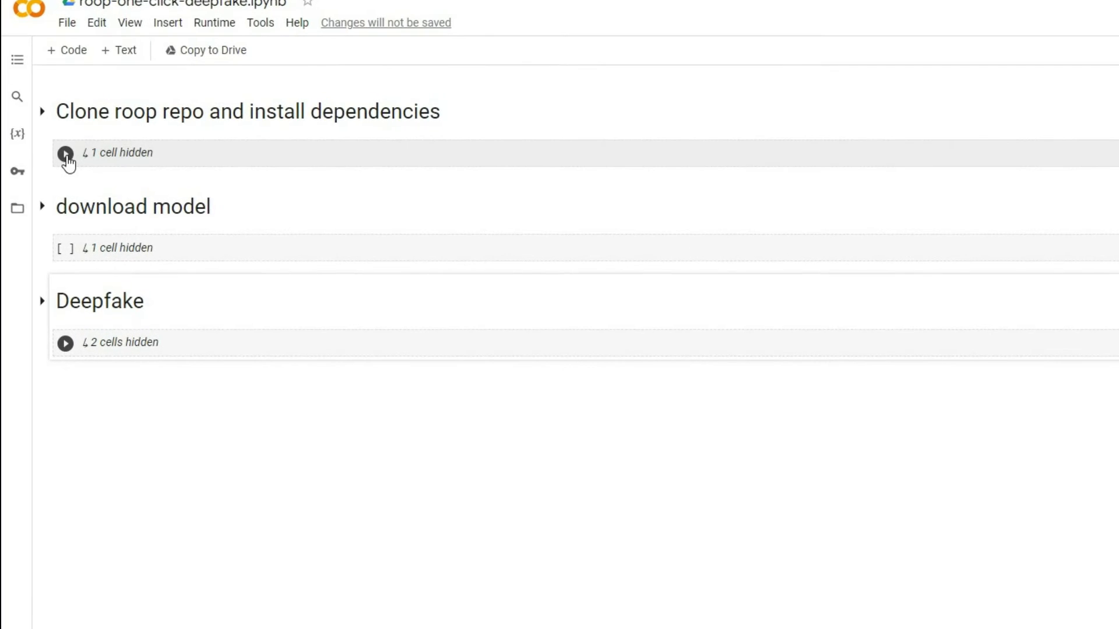
click(59, 145)
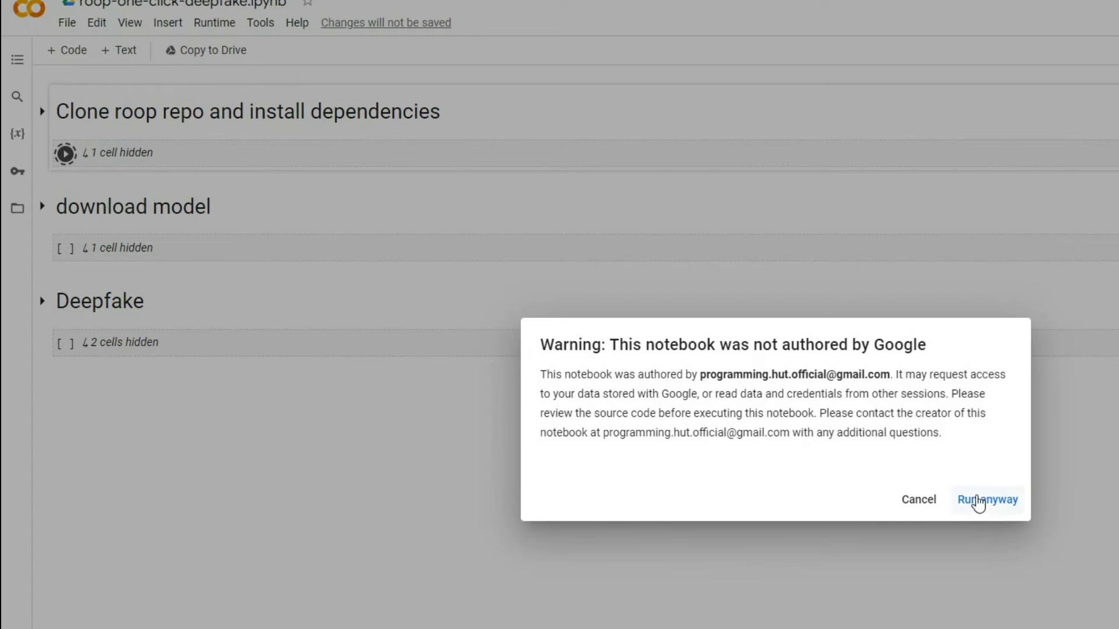
click(986, 503)
click(65, 248)
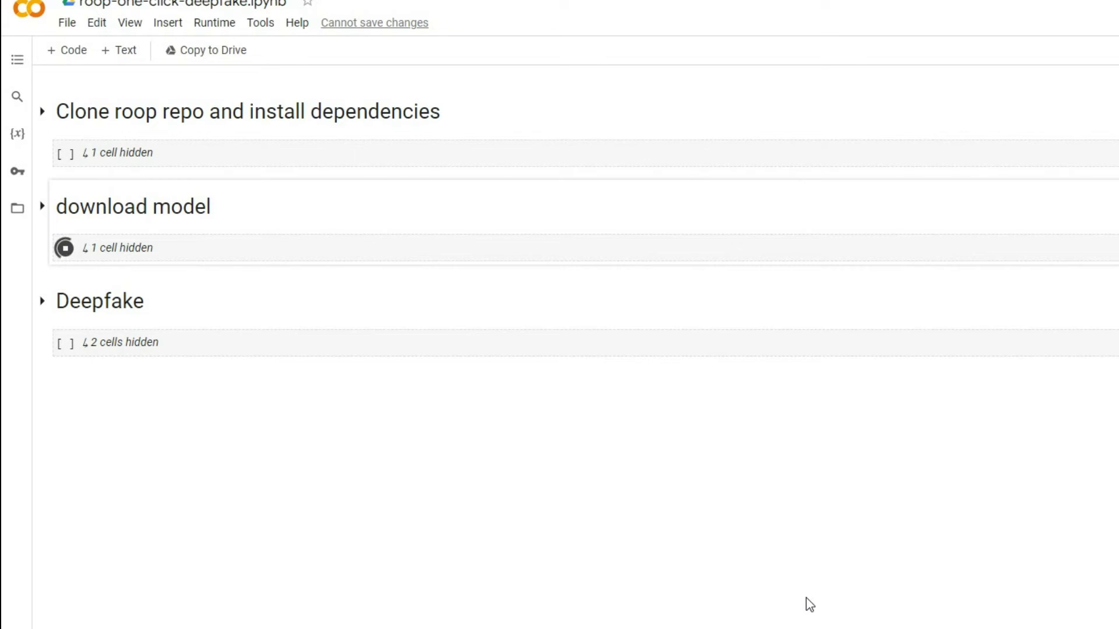
click(42, 301)
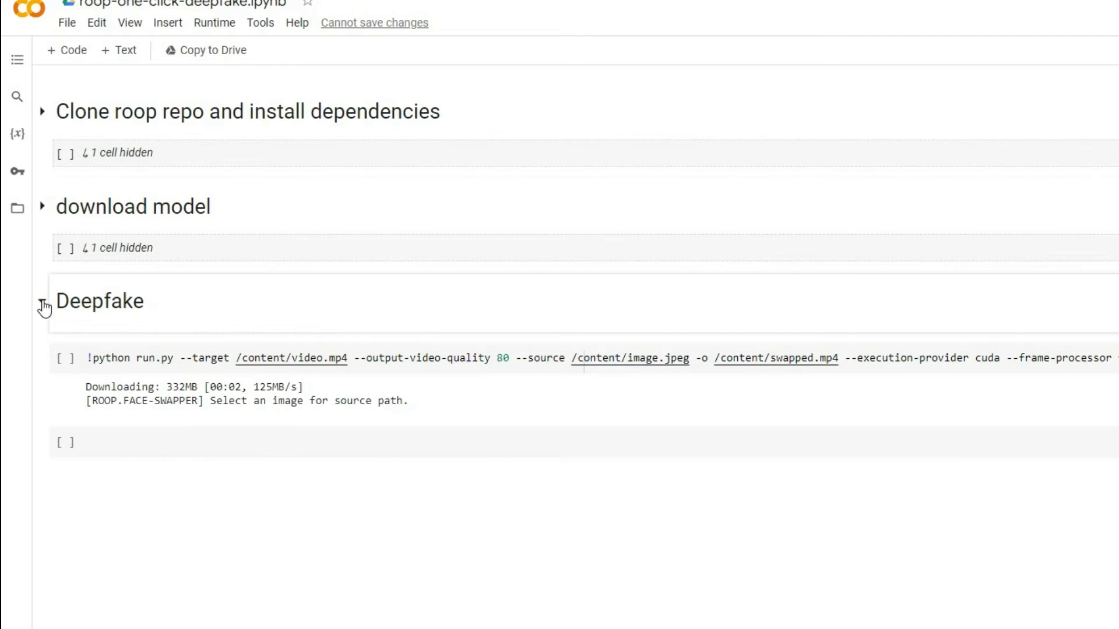
Step: Upload Source-SeaArt.png and Target.mp4 to the notebook's files
click(19, 211)
click(57, 87)
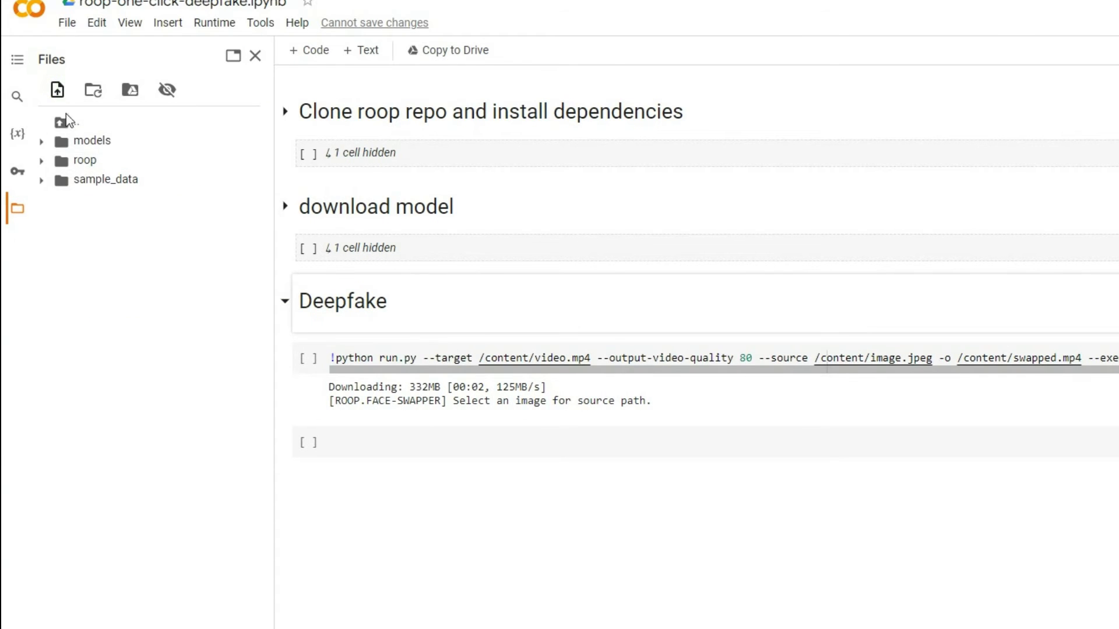
click(183, 118)
ctrl+click(270, 122)
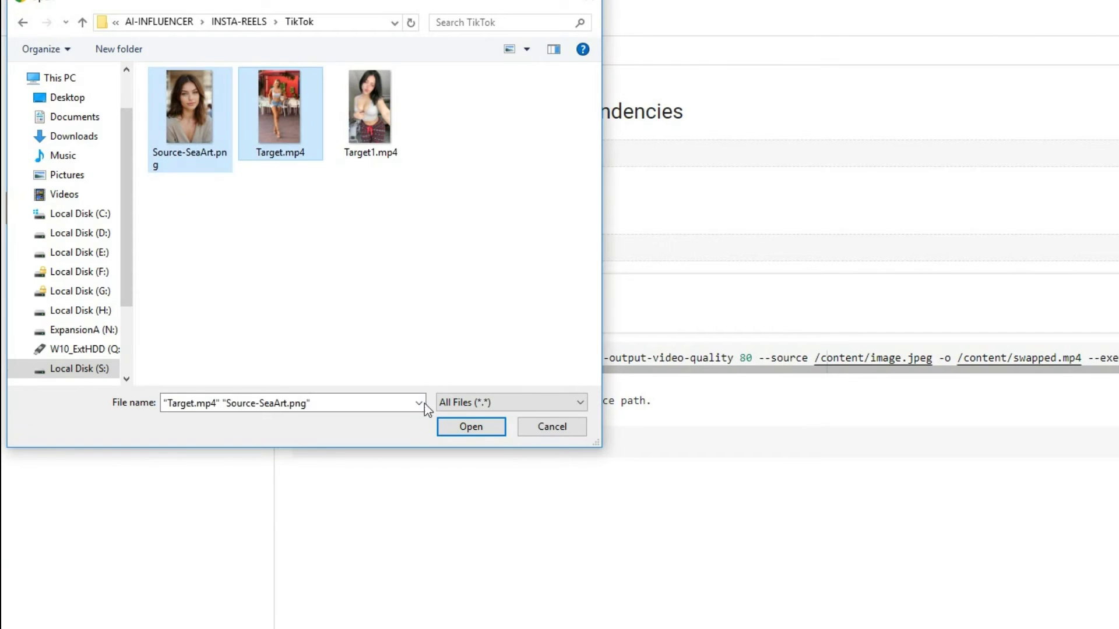
click(457, 428)
click(965, 470)
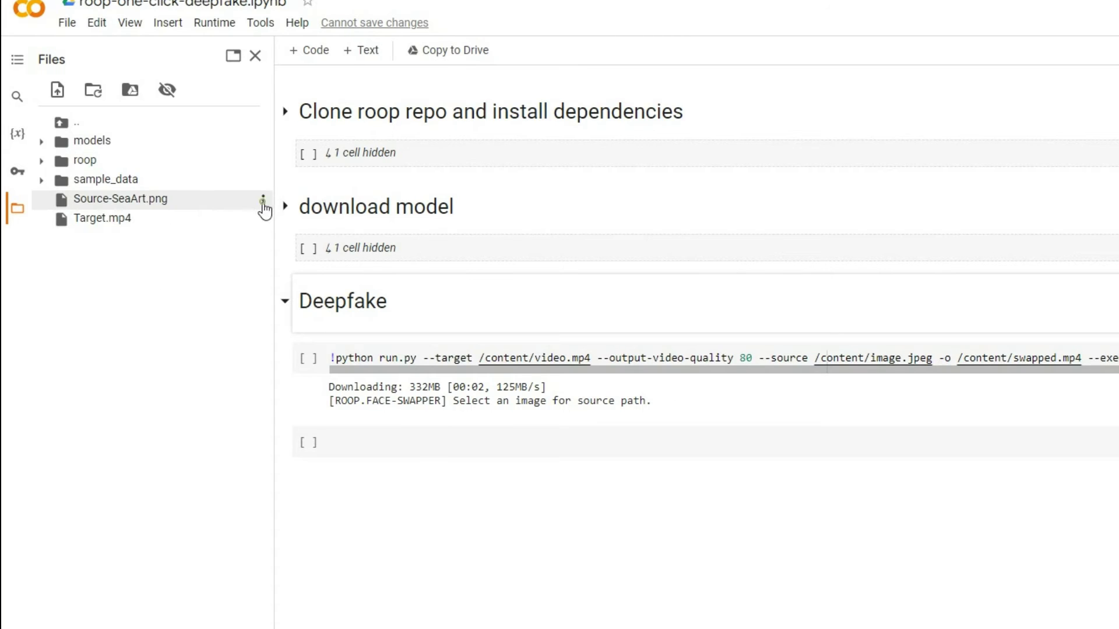
Step: Replace the command's placeholder source and target paths with Source-SeaArt.png and Target.mp4, then run it
click(262, 204)
click(156, 296)
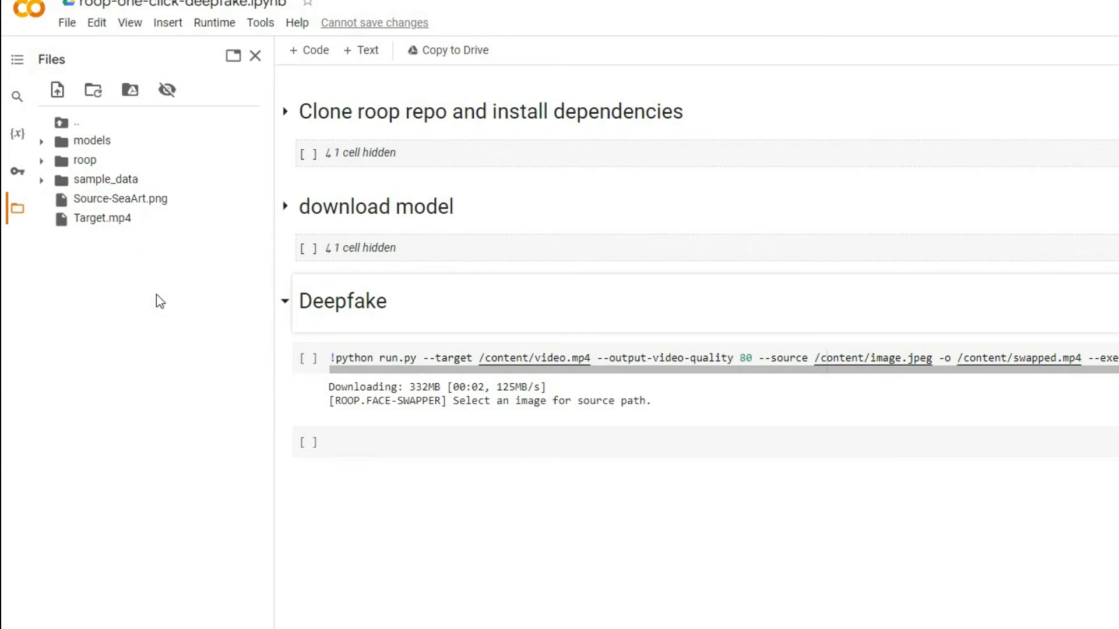
drag(815, 358, 932, 358)
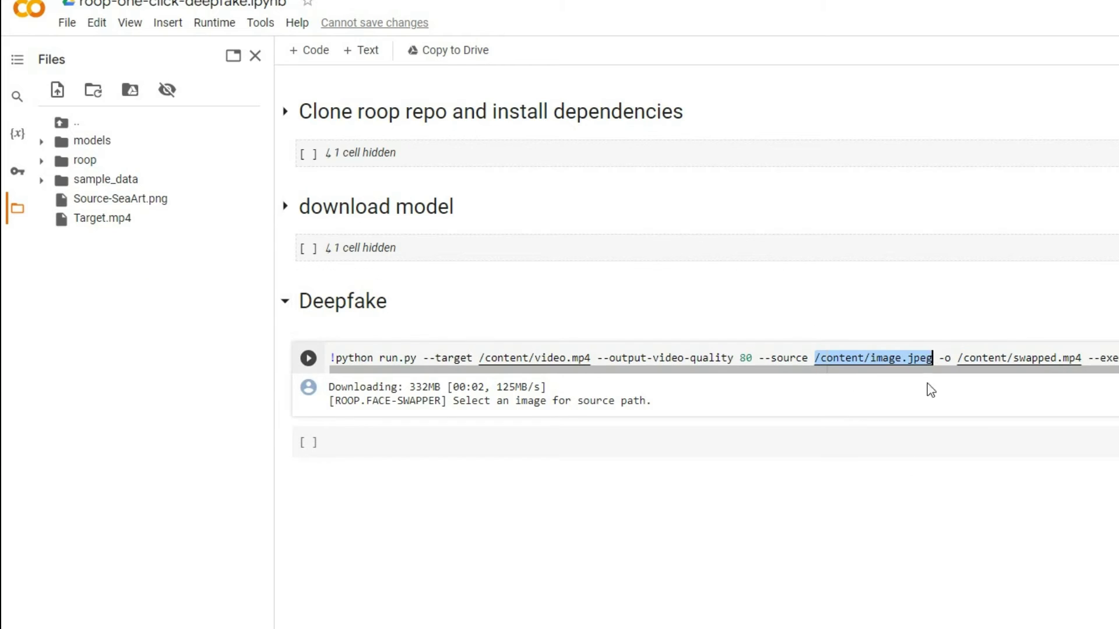
key(ctrl+v)
mouse_move(129, 225)
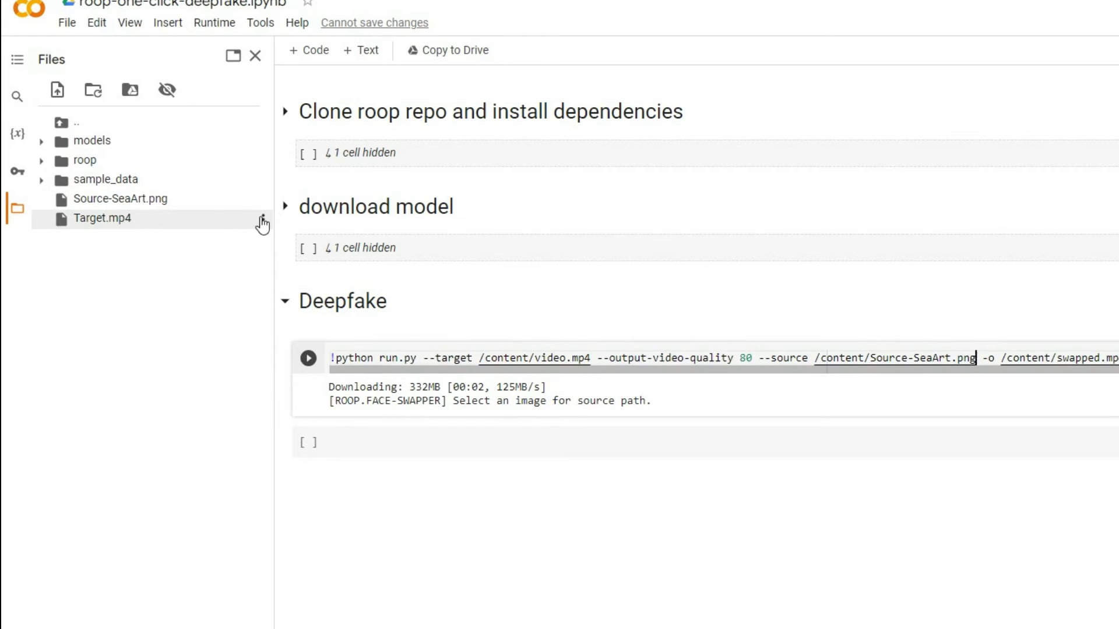
click(263, 223)
click(167, 317)
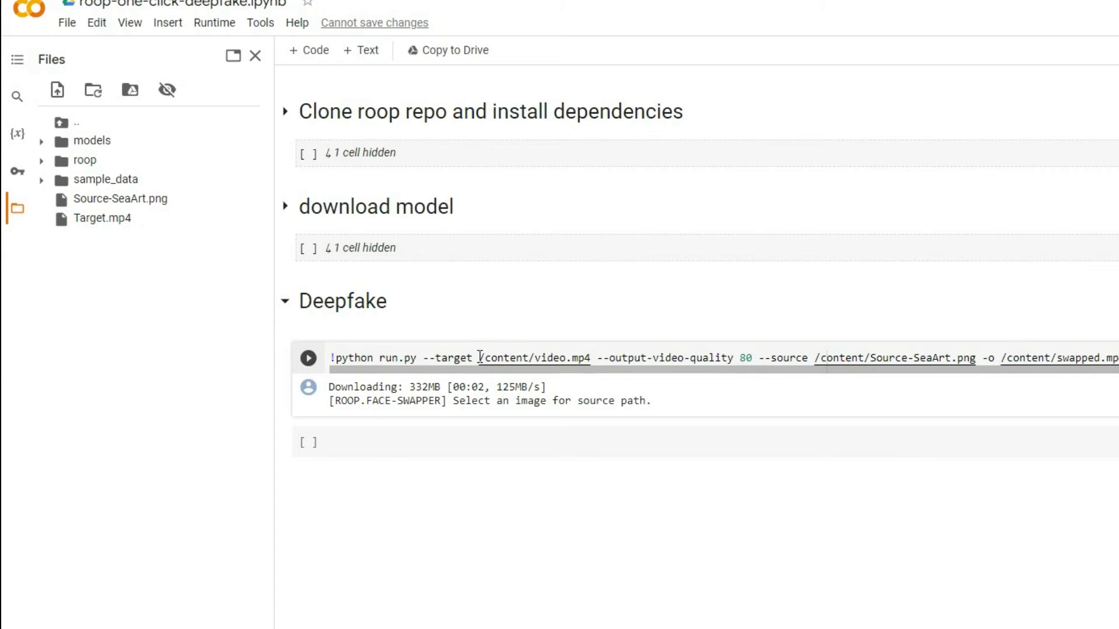
drag(481, 357, 592, 358)
key(ctrl+v)
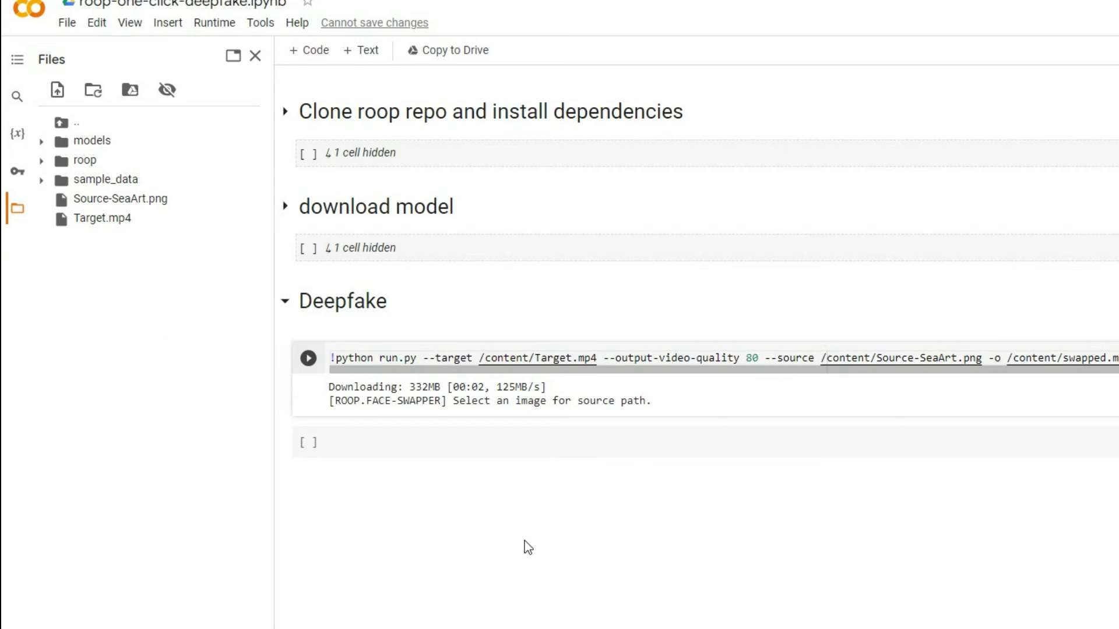
click(308, 358)
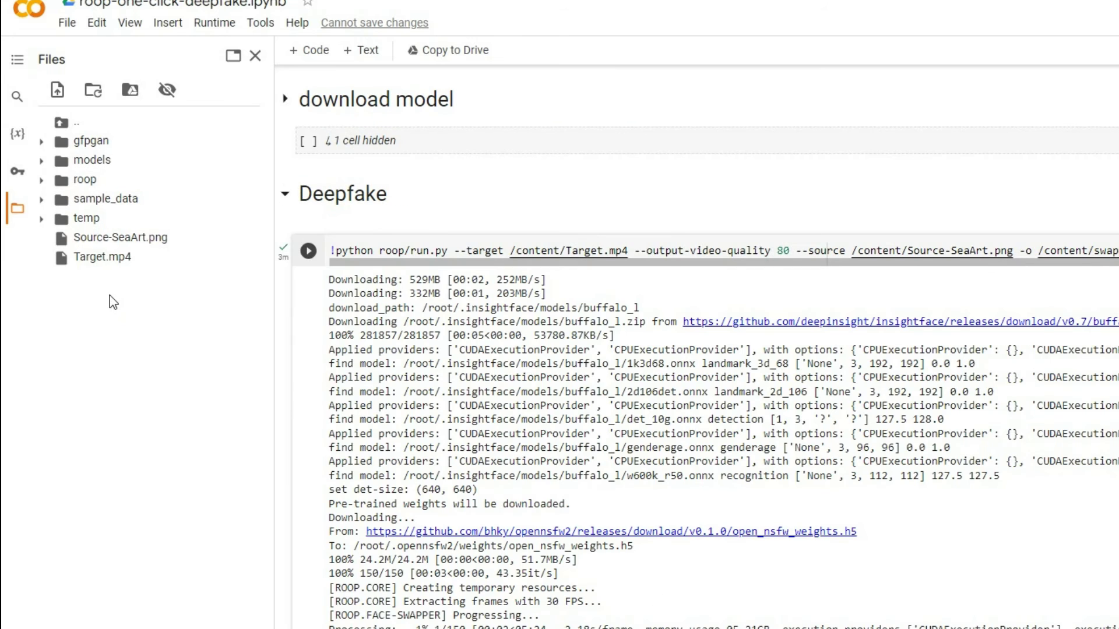
Step: Refresh the Files panel to reveal swapped.mp4 and download it
right_click(110, 295)
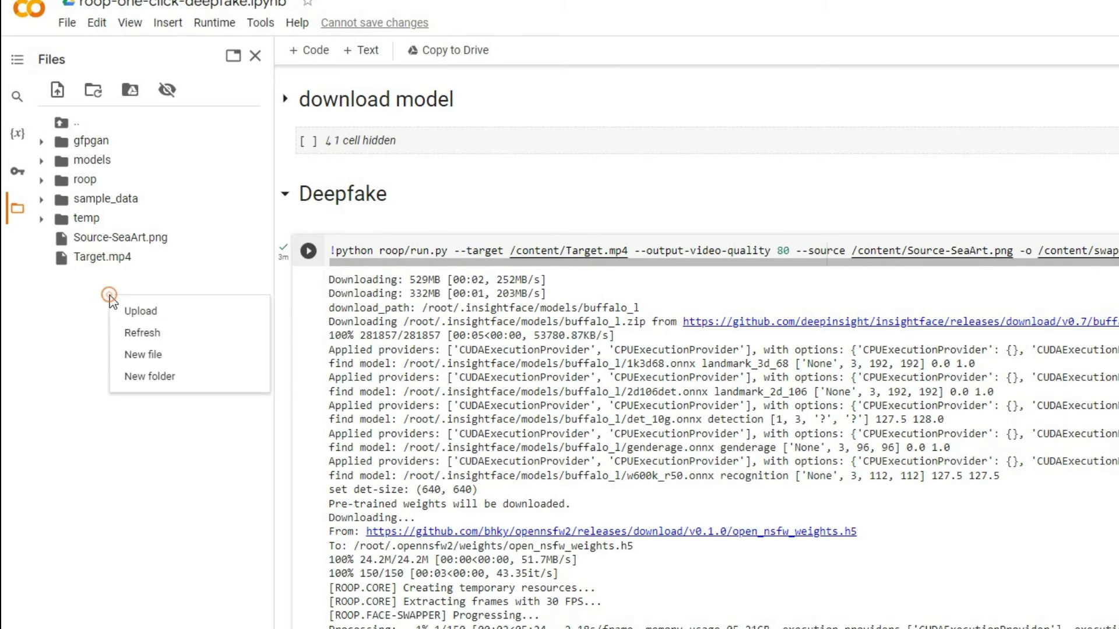
click(143, 333)
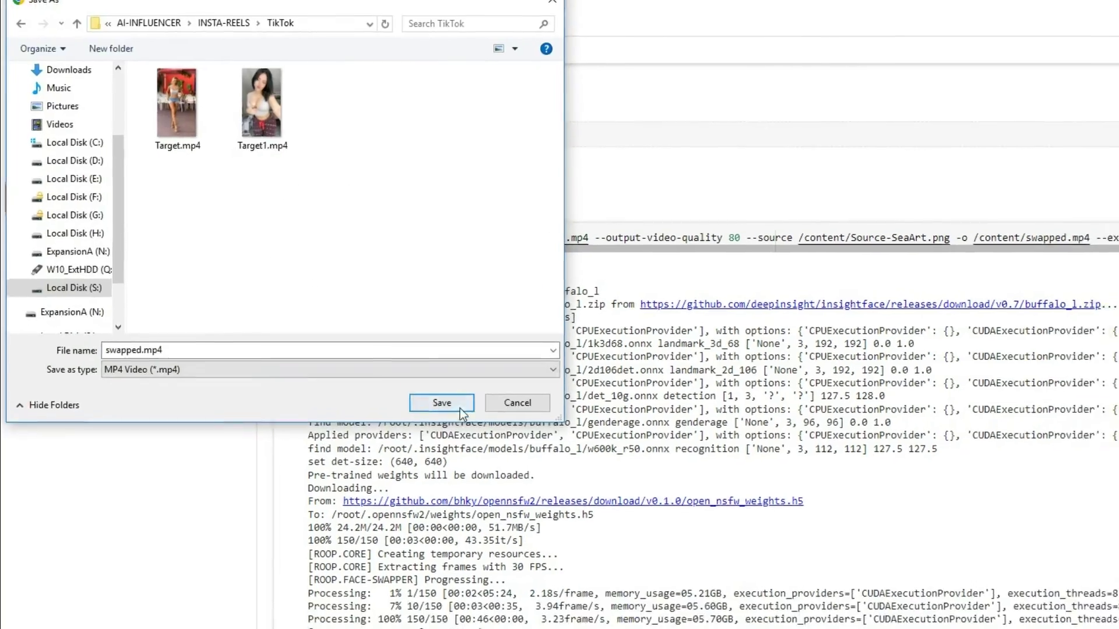
click(455, 402)
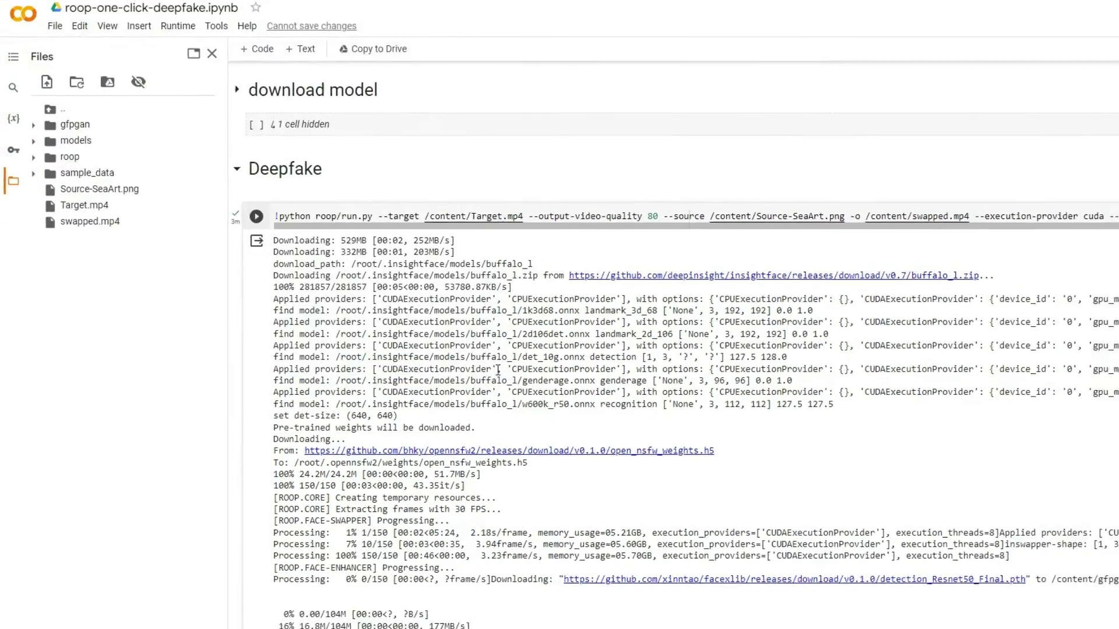